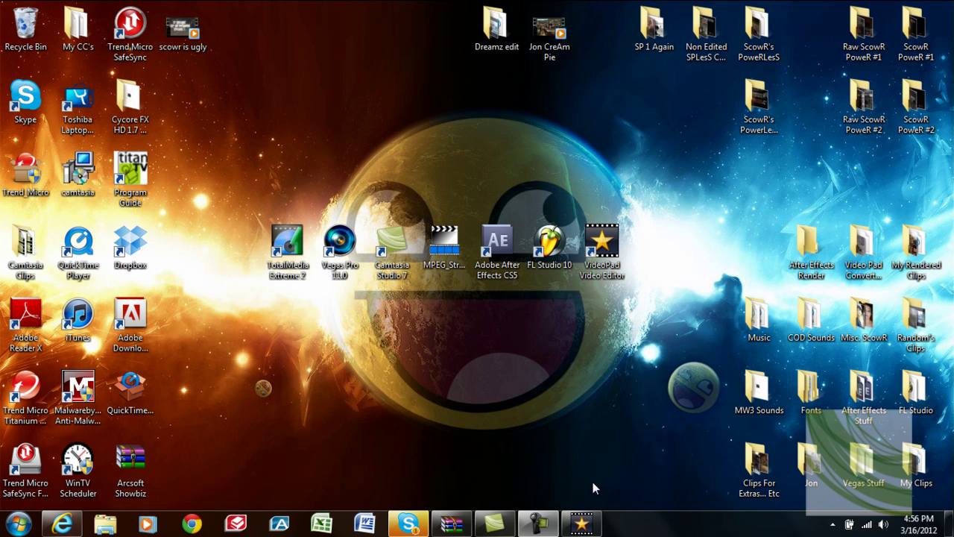
Step: Switch to VideoPad Video Editor and try to import Jon GWK.M2TS from the desktop's Jon folder, showing all file types
left_click(581, 524)
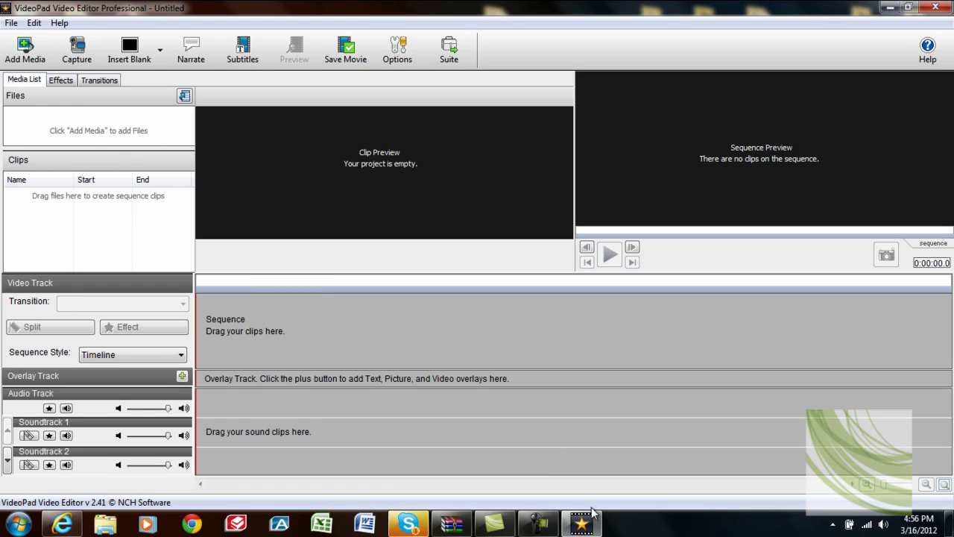
left_click(34, 59)
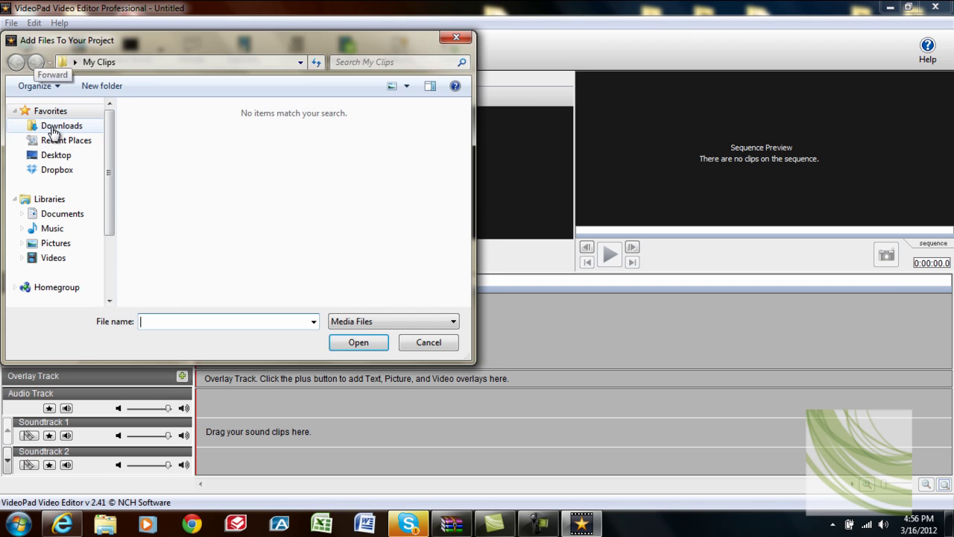
left_click(57, 155)
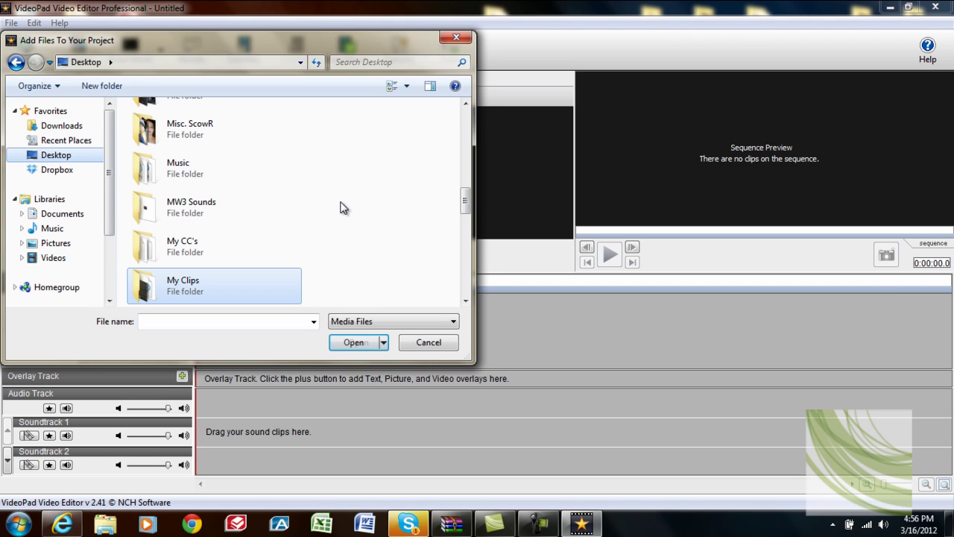
left_click_drag(469, 205, 463, 174)
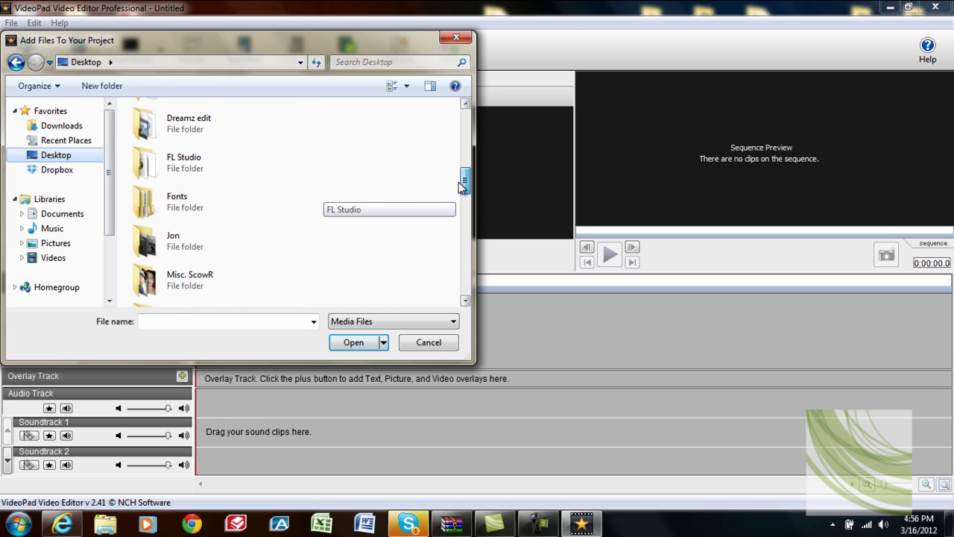
double_click(197, 239)
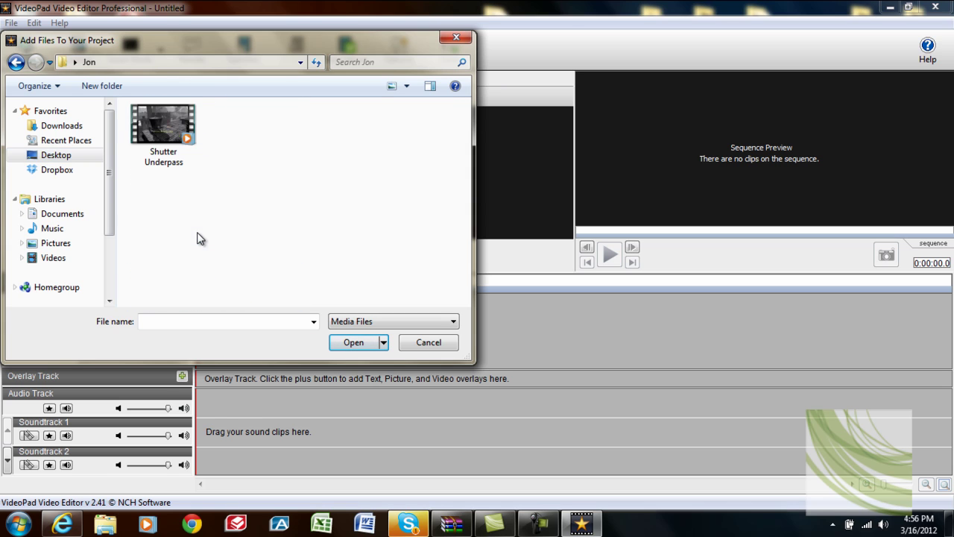
left_click(414, 319)
left_click(390, 373)
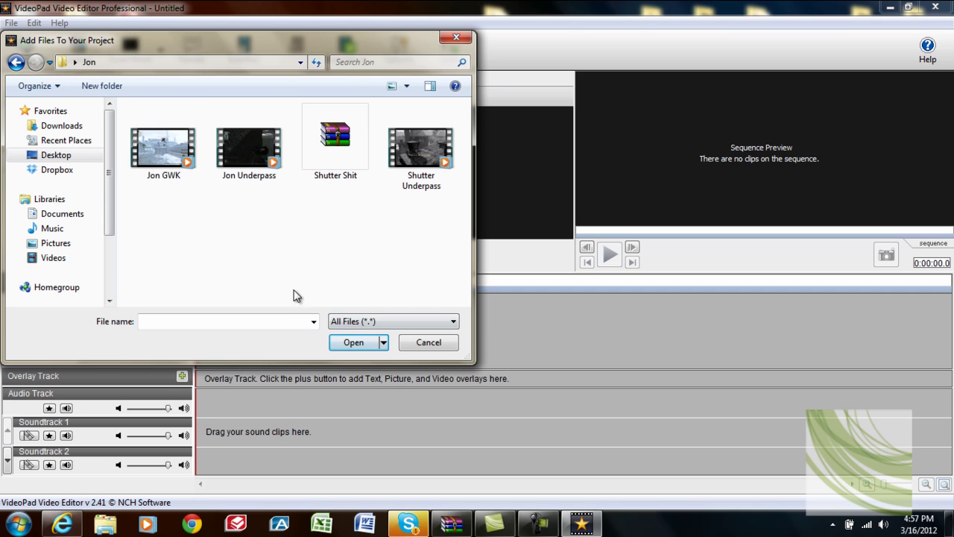
double_click(179, 153)
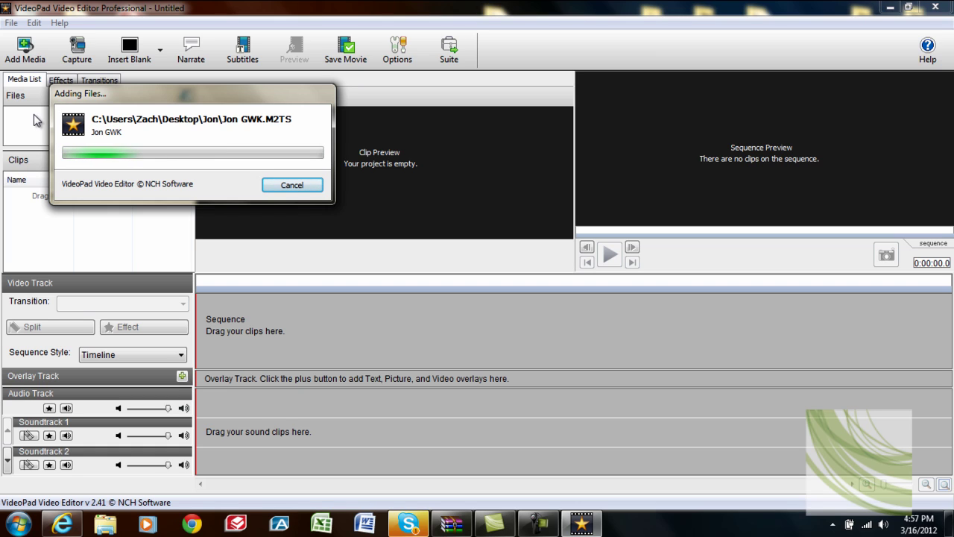
left_click(538, 523)
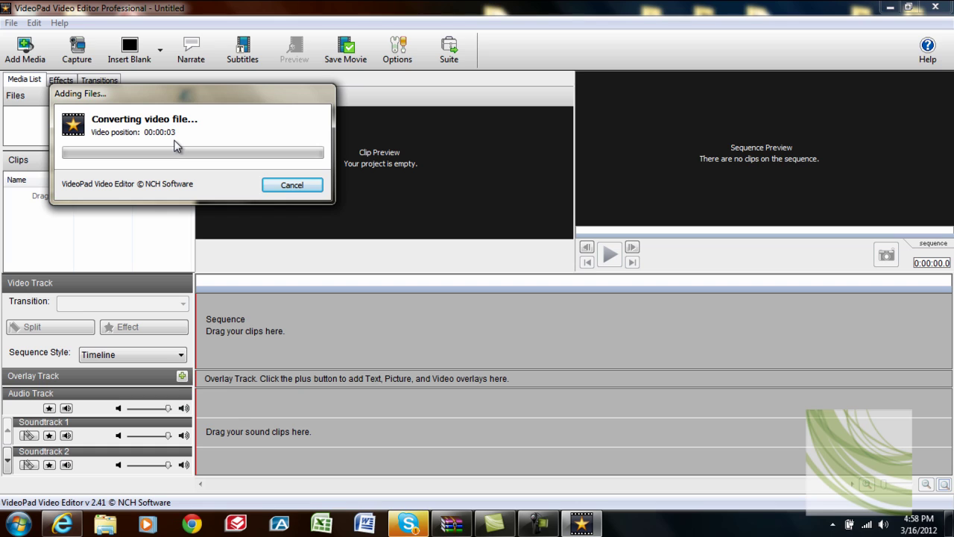
left_click(291, 186)
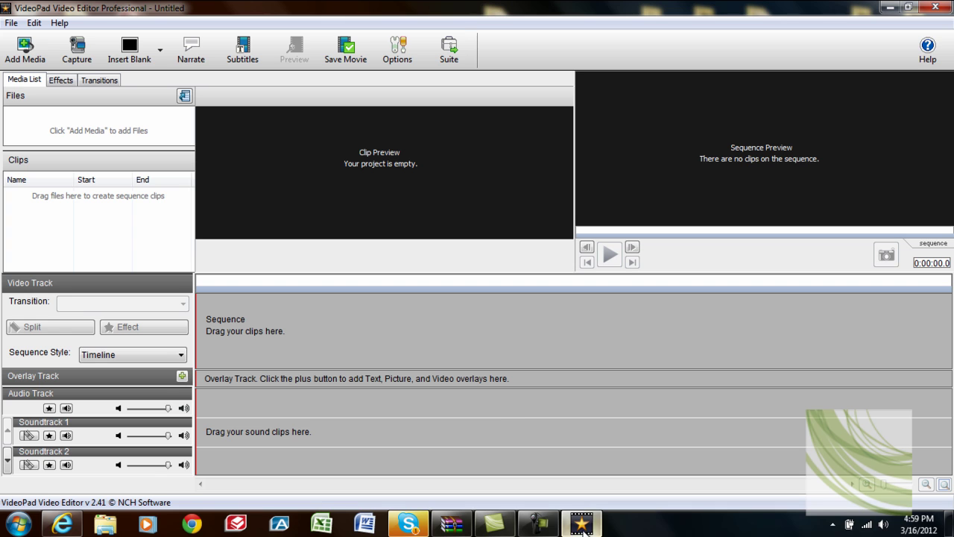
Step: Switch to Internet Explorer, search Google for "free hd convertr" and open Koyote's Free HD Converter page
left_click(951, 531)
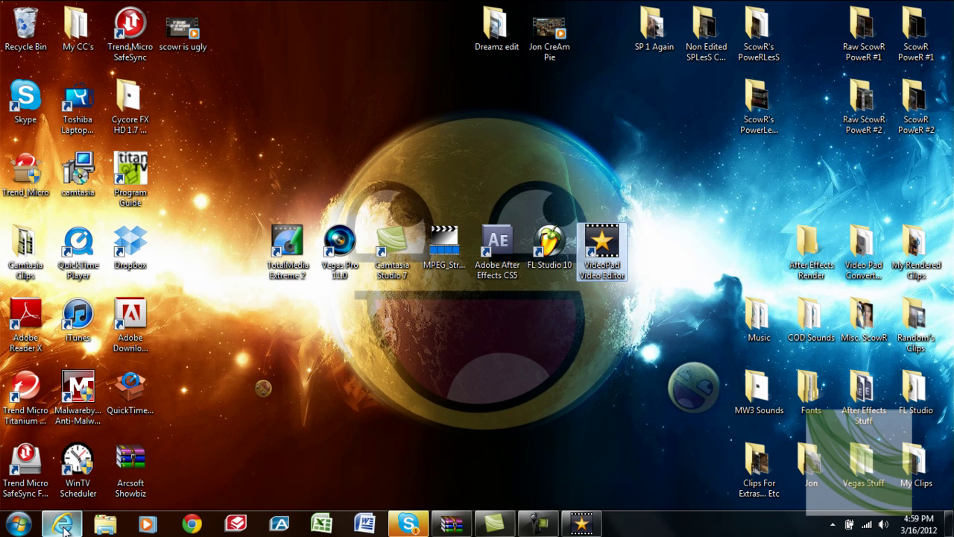
mouse_move(63, 527)
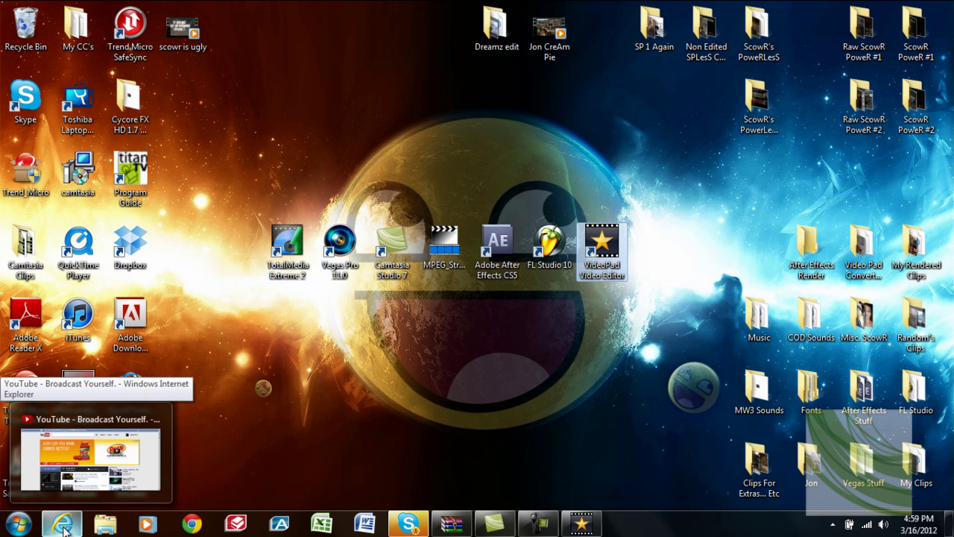
left_click(64, 528)
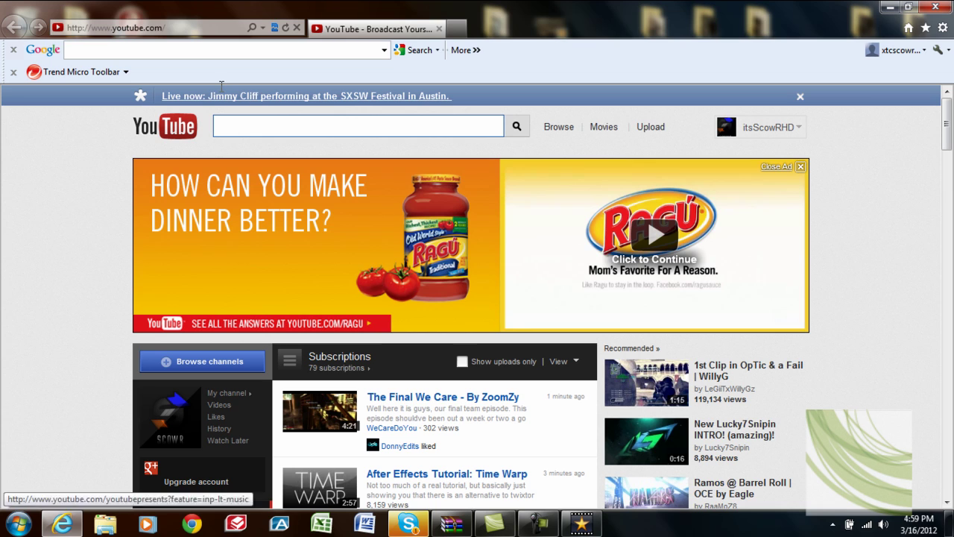
type("free hd ")
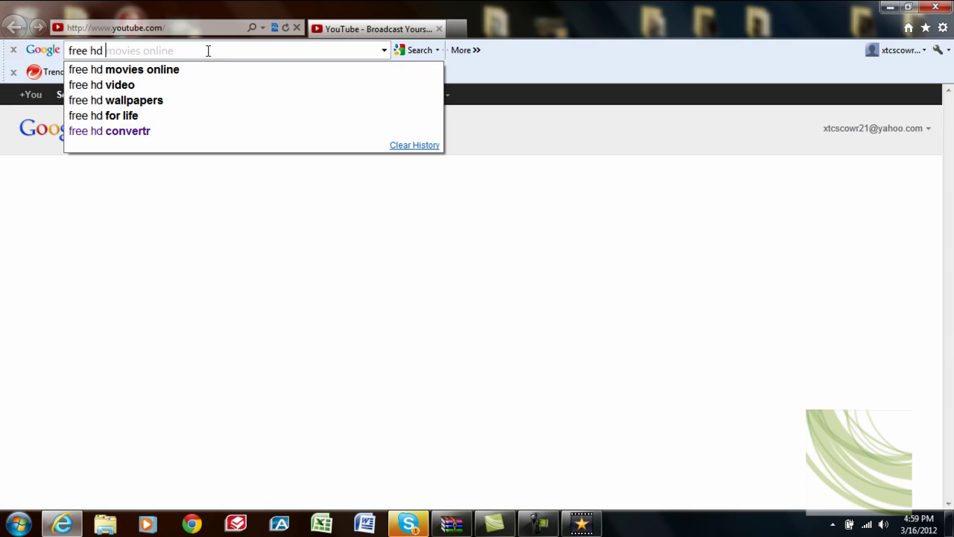
type("c")
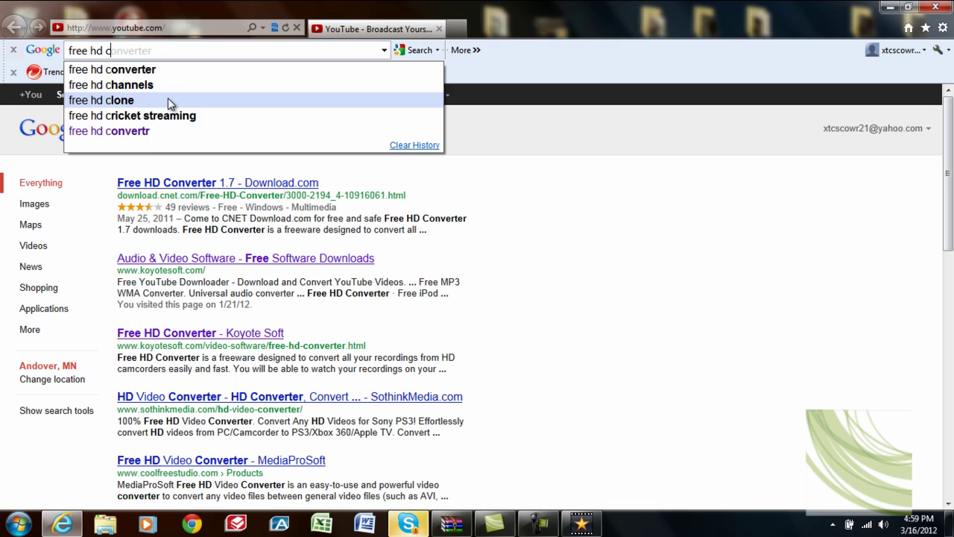
left_click(146, 134)
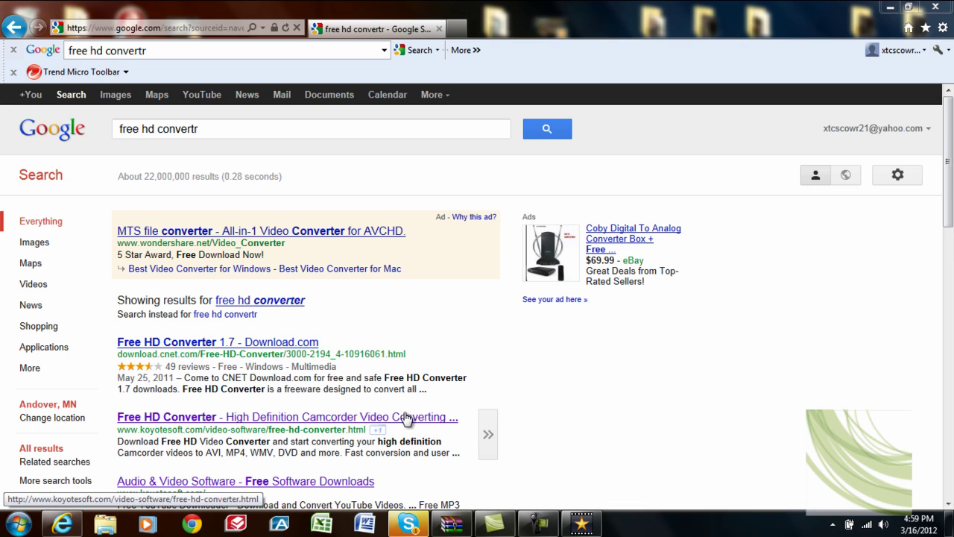
left_click(177, 422)
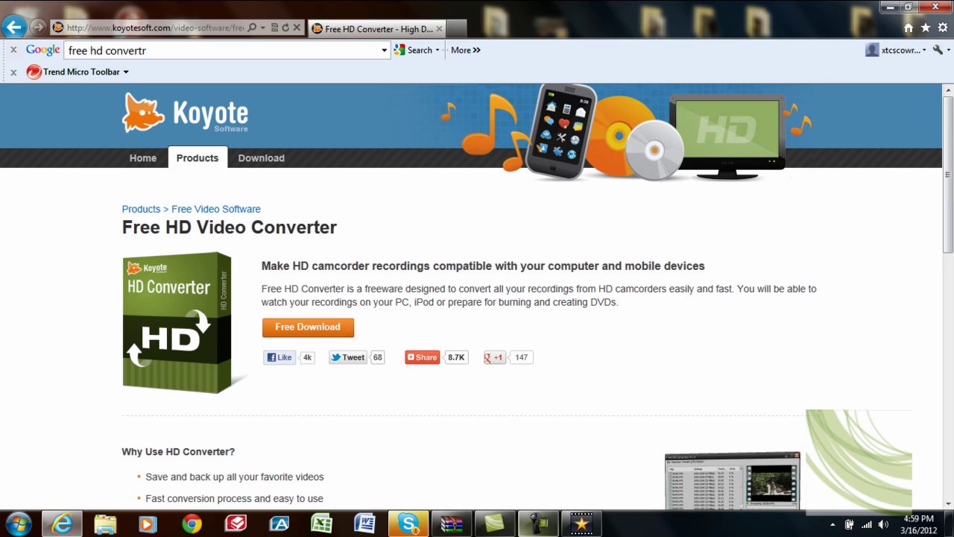
Step: Download the Free HD Video Converter installer and save it to the desktop as Setup_FreeAVCHDConverter
left_click(316, 332)
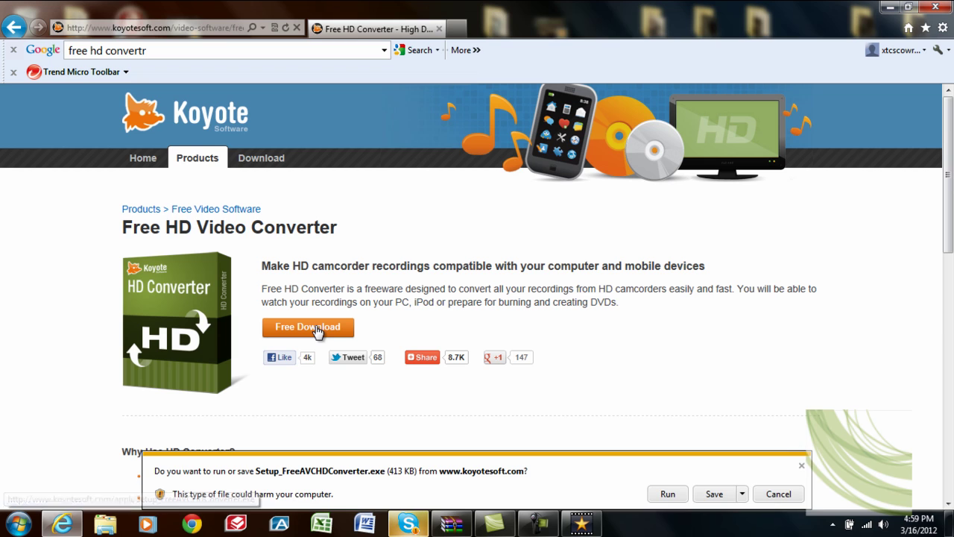
left_click(742, 493)
left_click(778, 476)
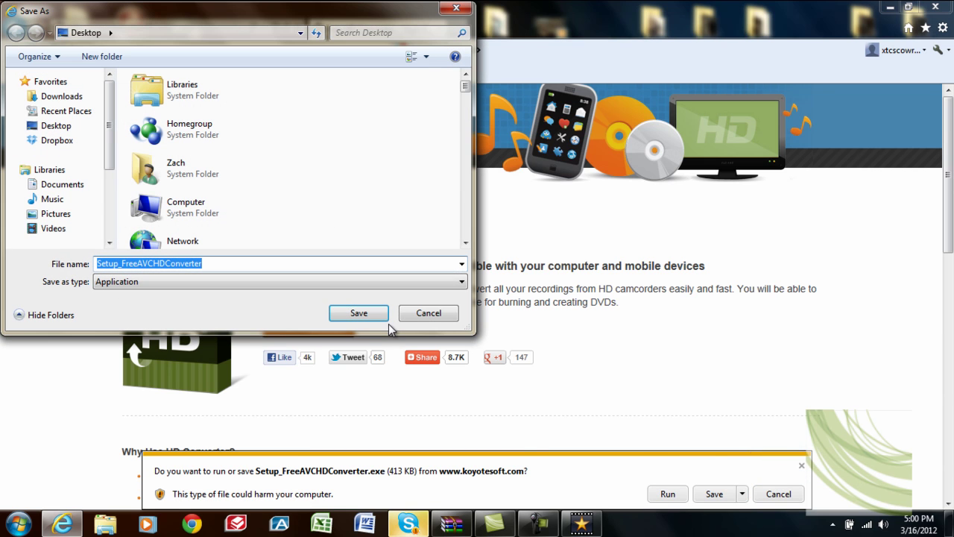
left_click(361, 315)
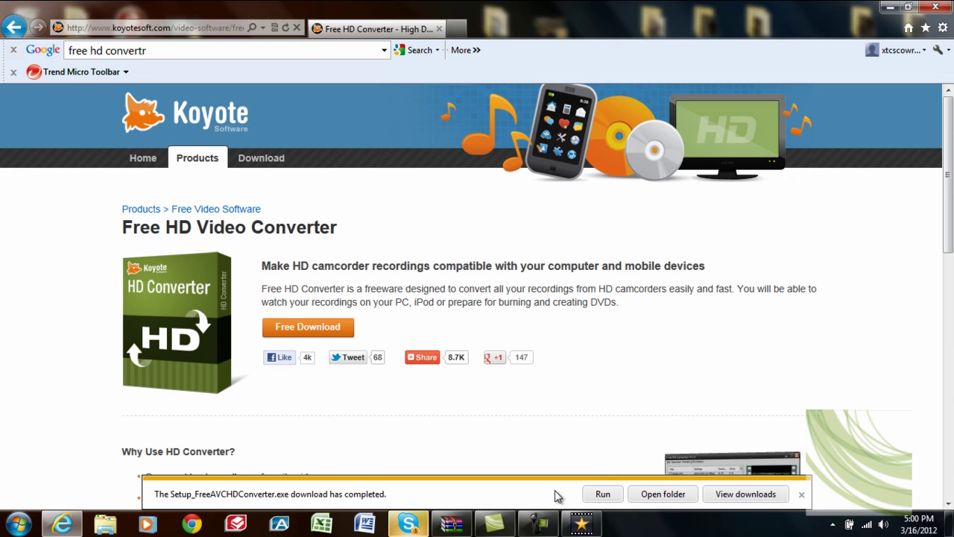
Step: Run the downloaded installer, install Free HD Converter with the typical installation, and finish with Run Free HD Converter enabled
left_click(603, 495)
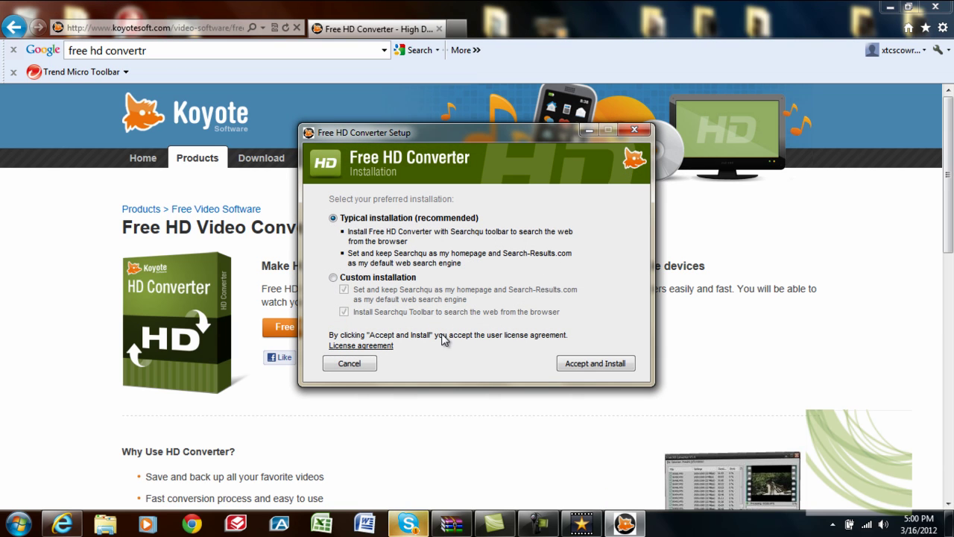
left_click(594, 362)
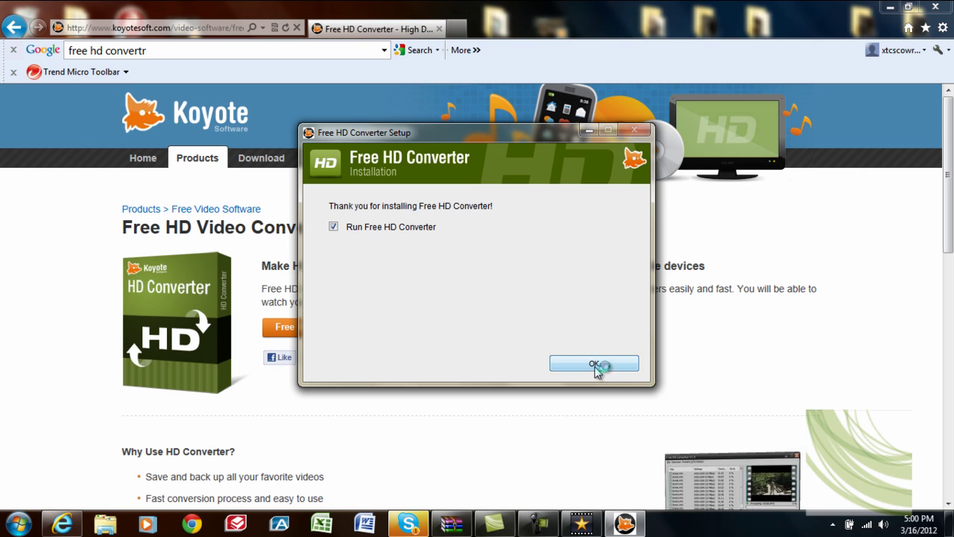
left_click(595, 363)
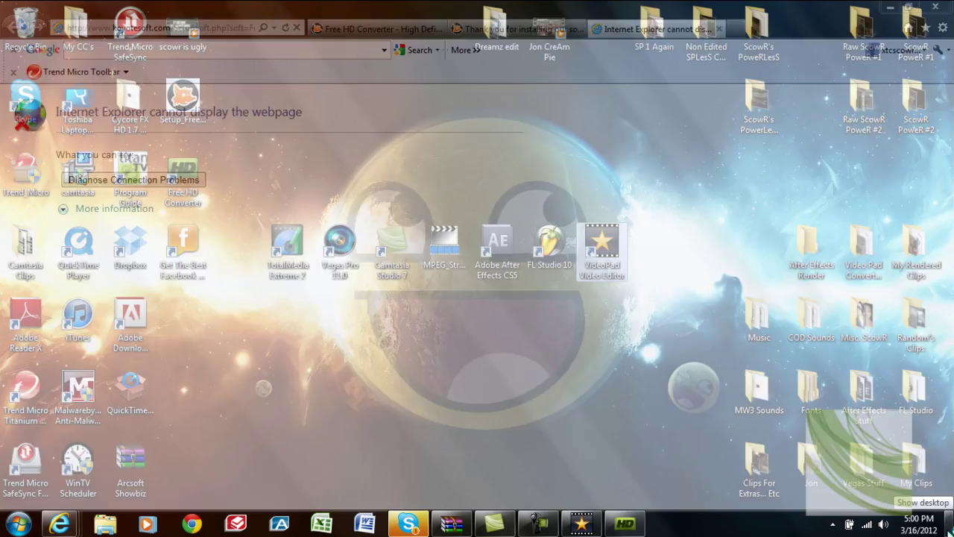
Step: Close the installation thank-you page and the page that cannot be displayed in Internet Explorer, and return to the desktop
left_click(949, 530)
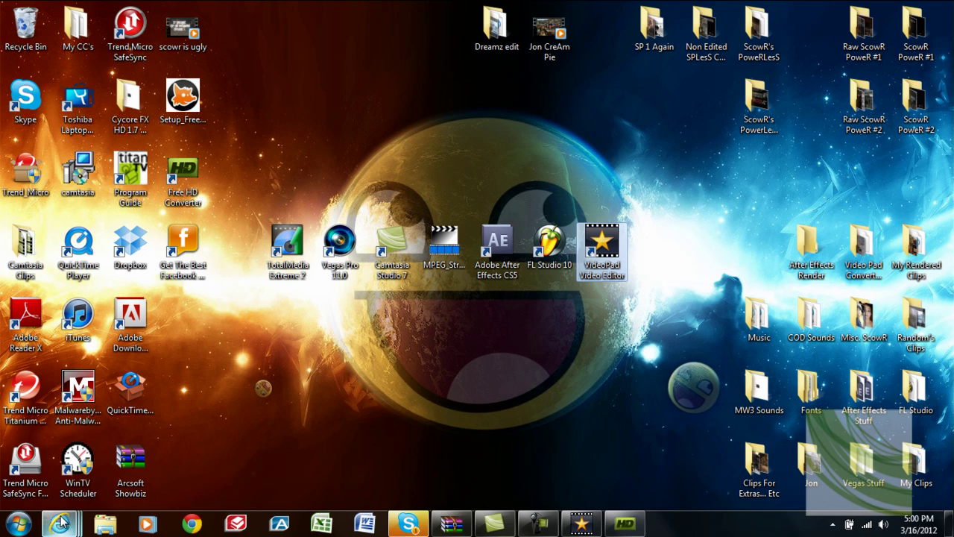
mouse_move(59, 524)
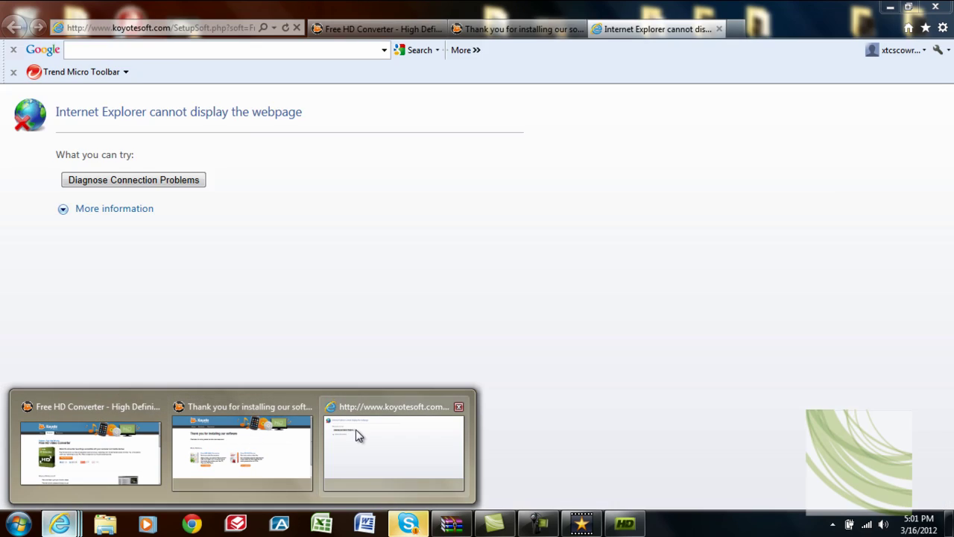
mouse_move(257, 434)
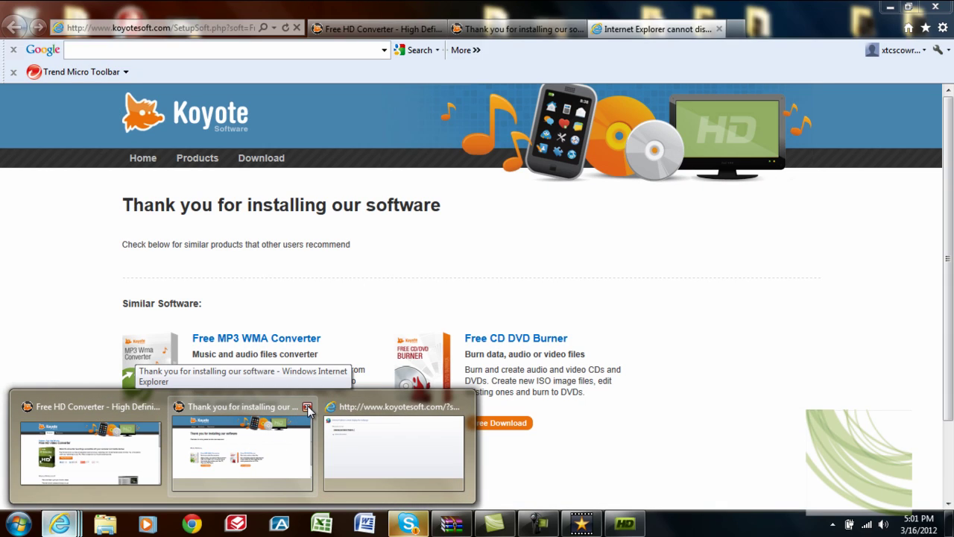
left_click(307, 408)
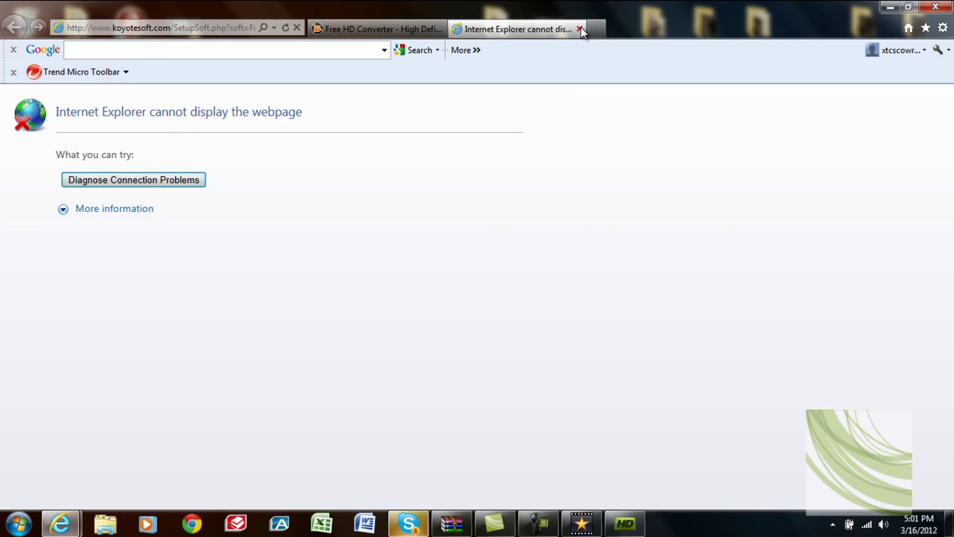
left_click(581, 28)
left_click(950, 524)
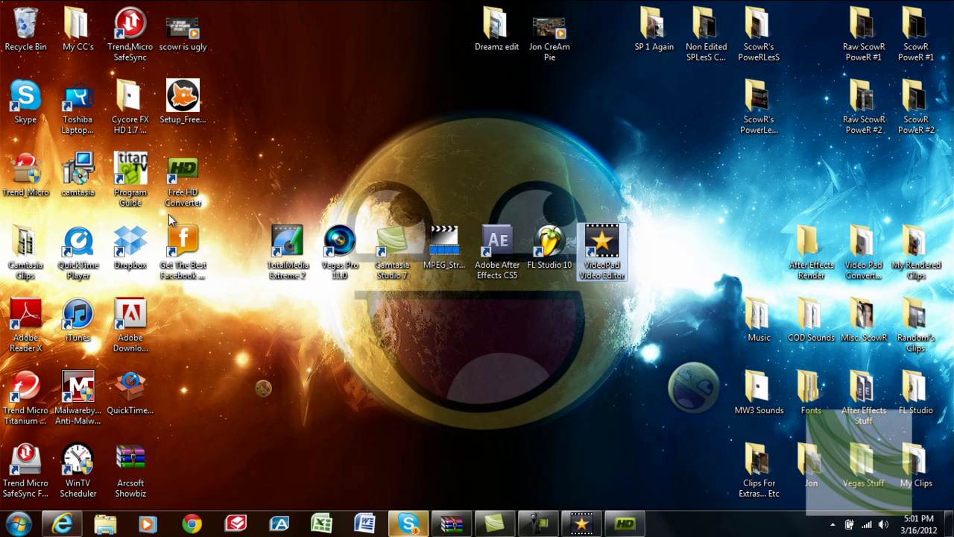
Step: Delete the Get The Best Facebook Chat Messenger shortcut and the Setup_FreeAVCHDConverter installer from the desktop
right_click(193, 272)
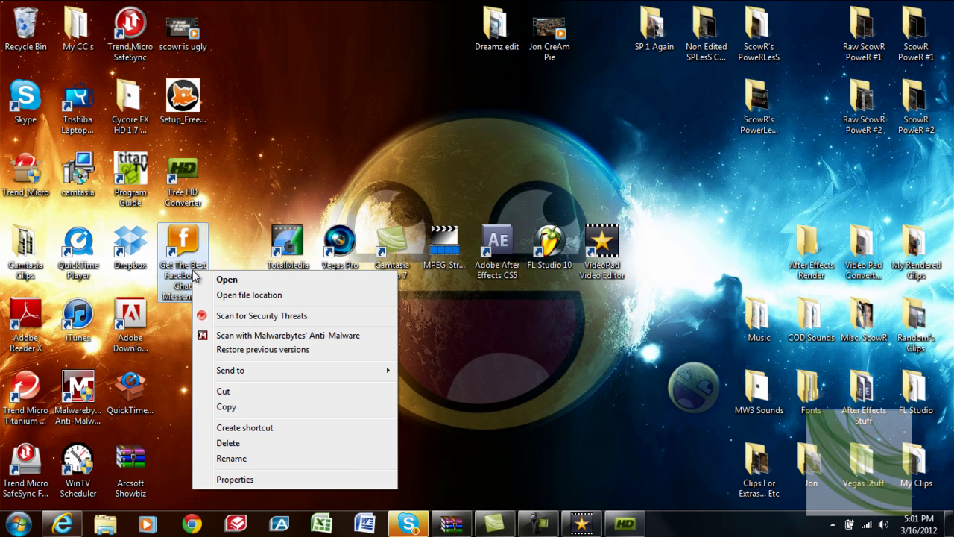
left_click(228, 444)
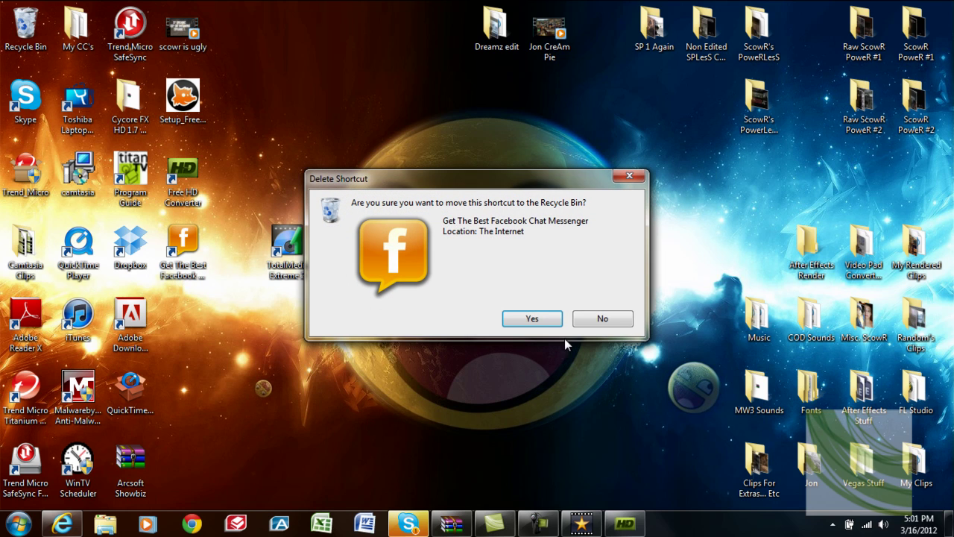
left_click(532, 318)
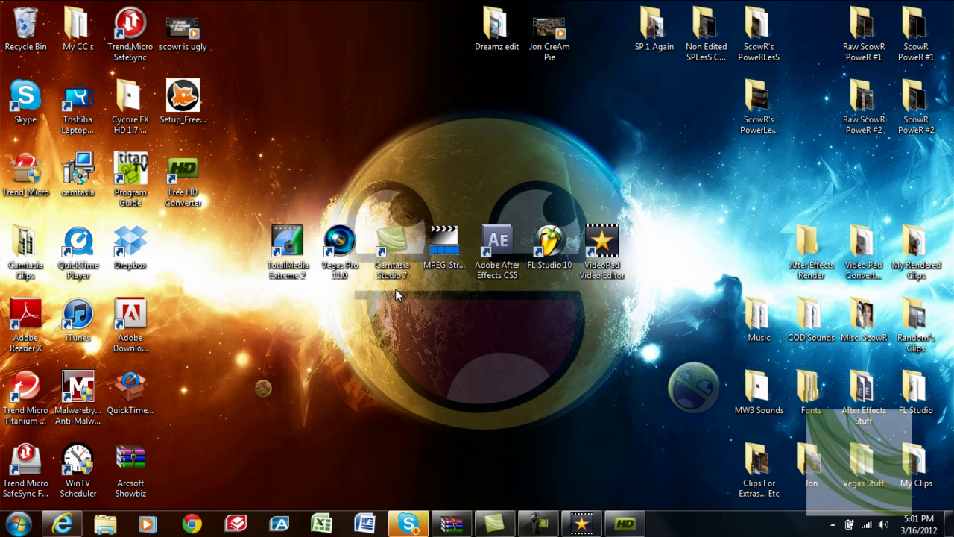
right_click(186, 109)
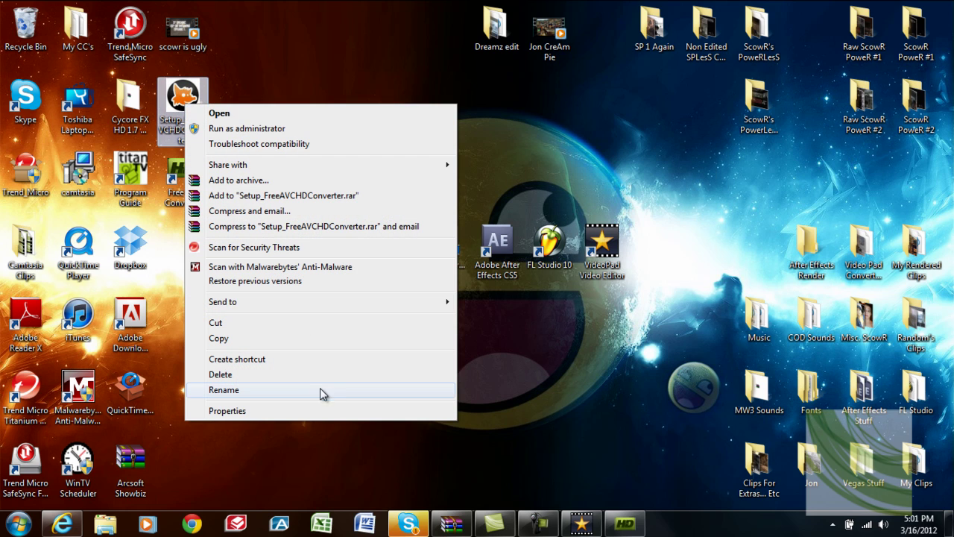
left_click(302, 374)
left_click(524, 324)
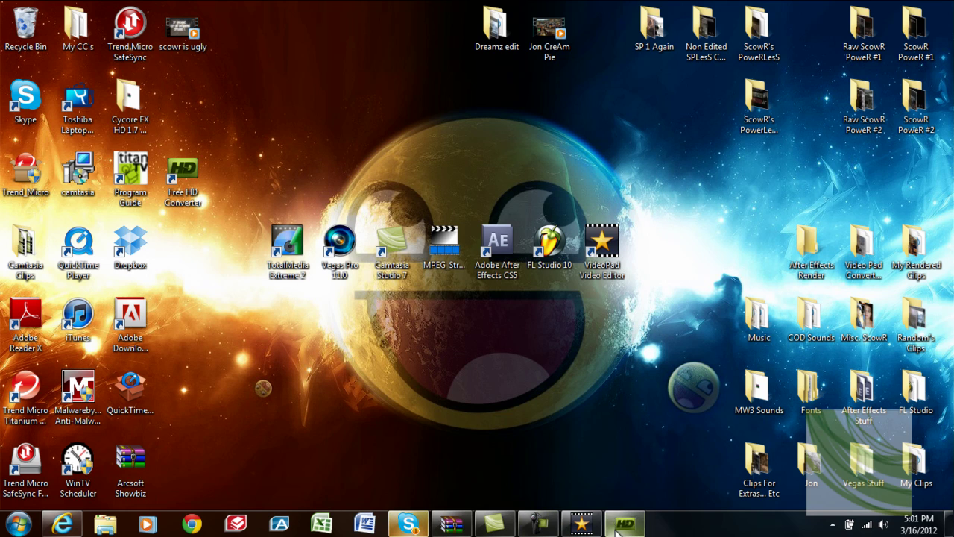
Step: Switch to Free HD Converter and set the output directory to Save here, using C:\Users\Public\Videos
left_click(624, 523)
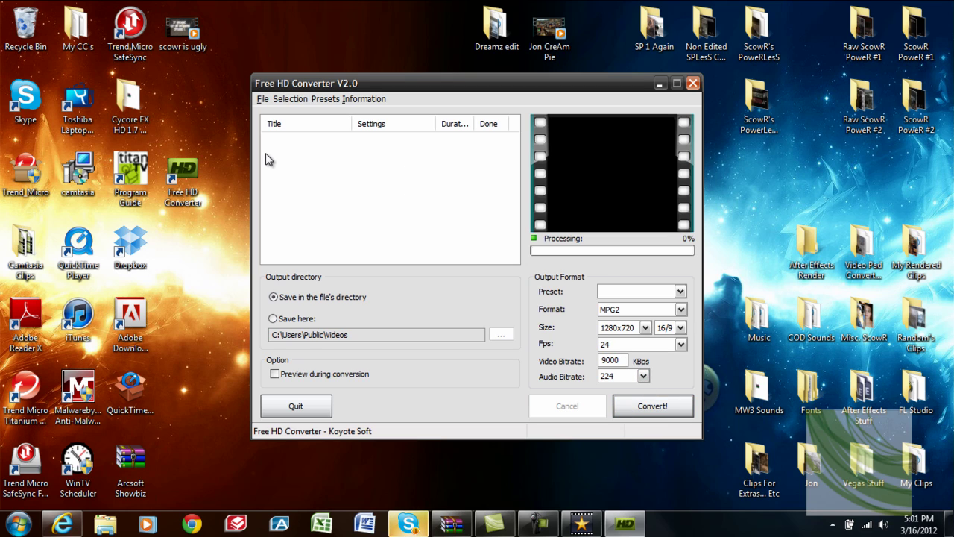
left_click(273, 319)
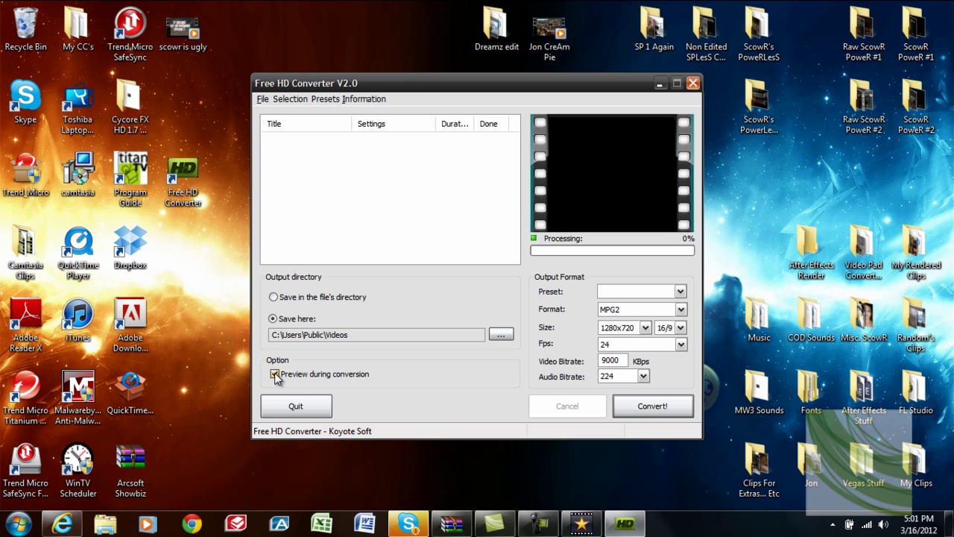
left_click(262, 98)
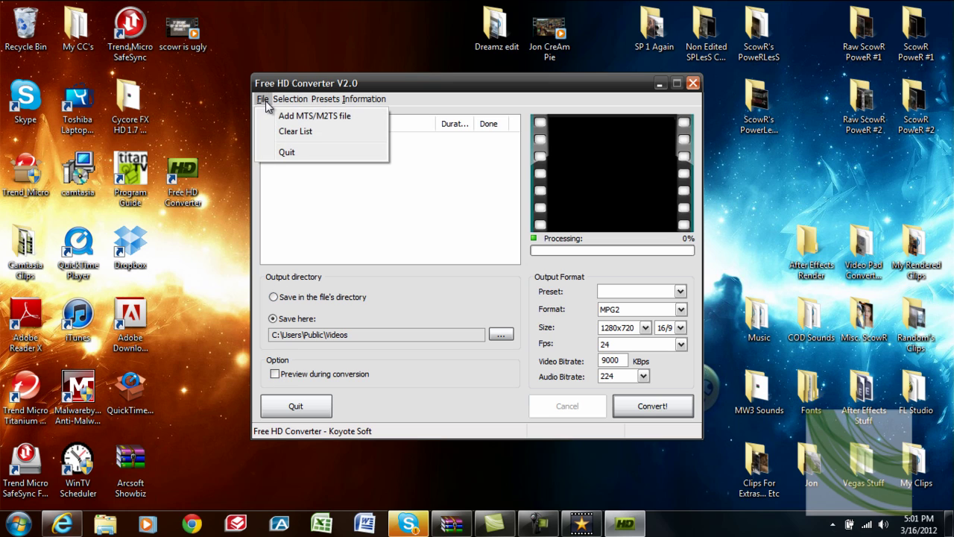
left_click(271, 117)
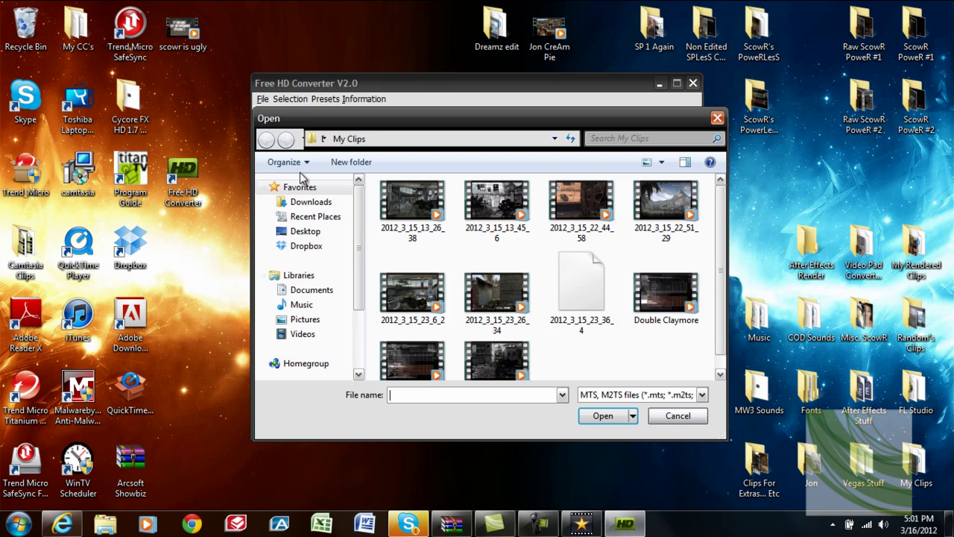
left_click(716, 120)
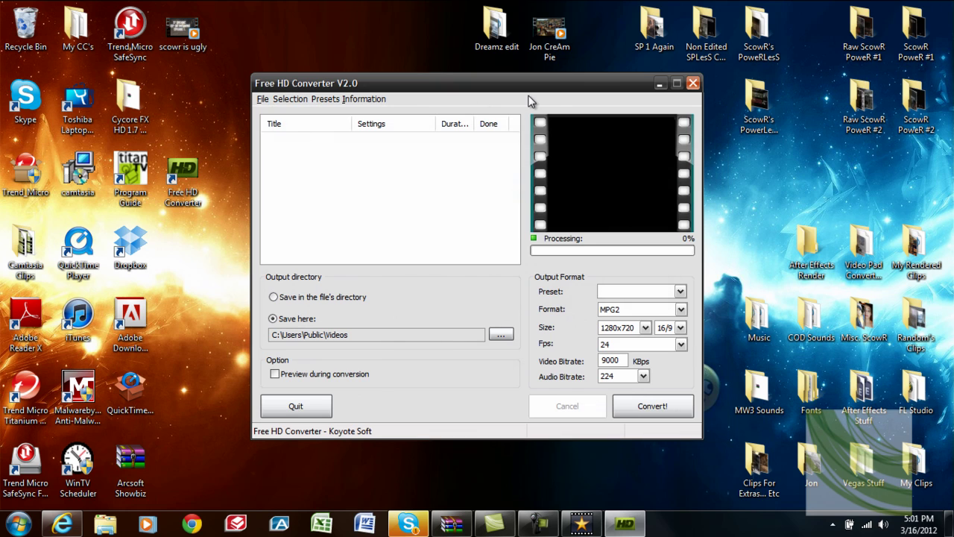
Step: Add the Jon GWK.M2TS clip from the Jon folder on the desktop to the conversion list
left_click(263, 99)
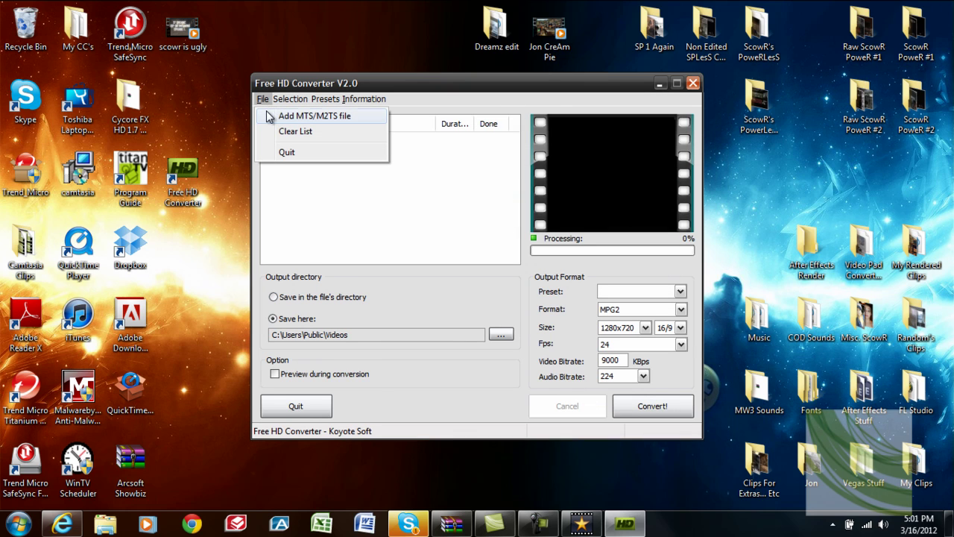
left_click(331, 117)
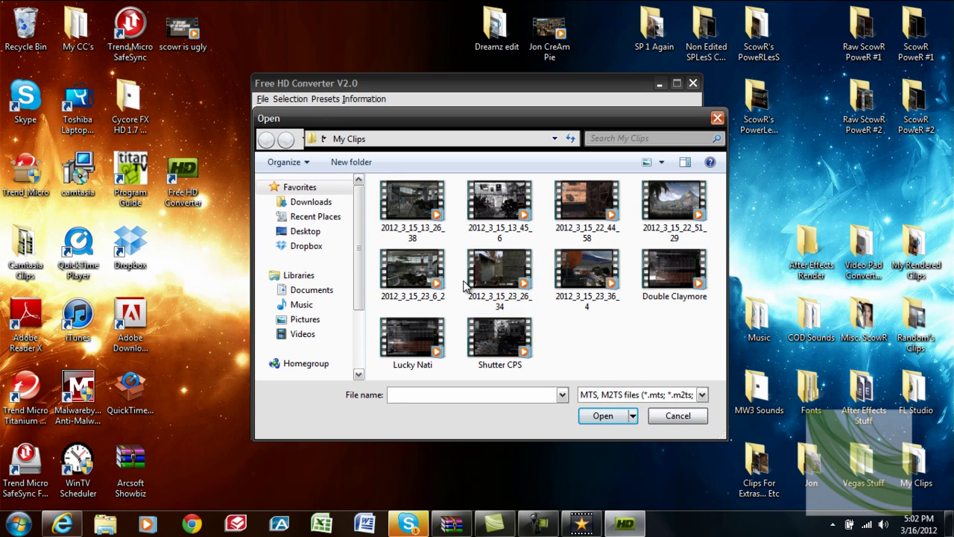
left_click(315, 231)
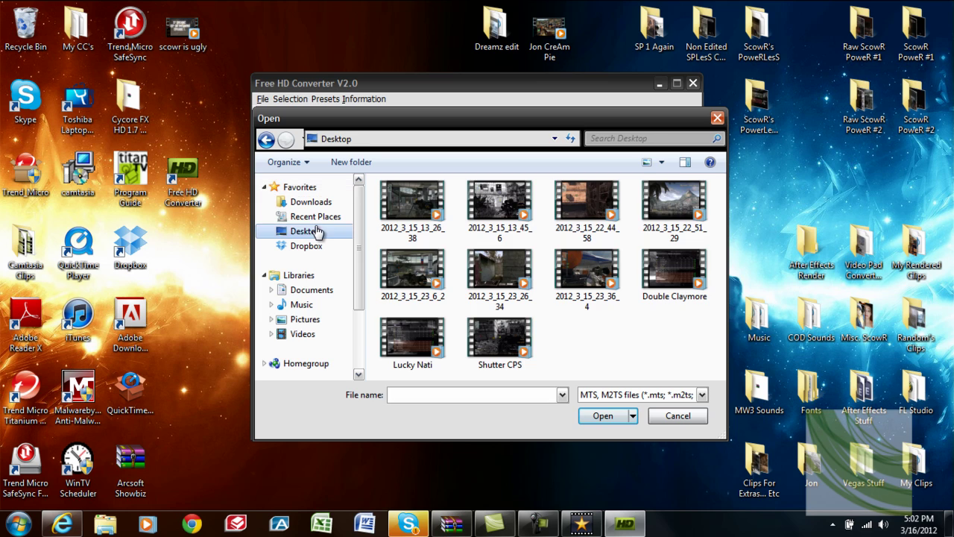
left_click_drag(724, 290, 722, 276)
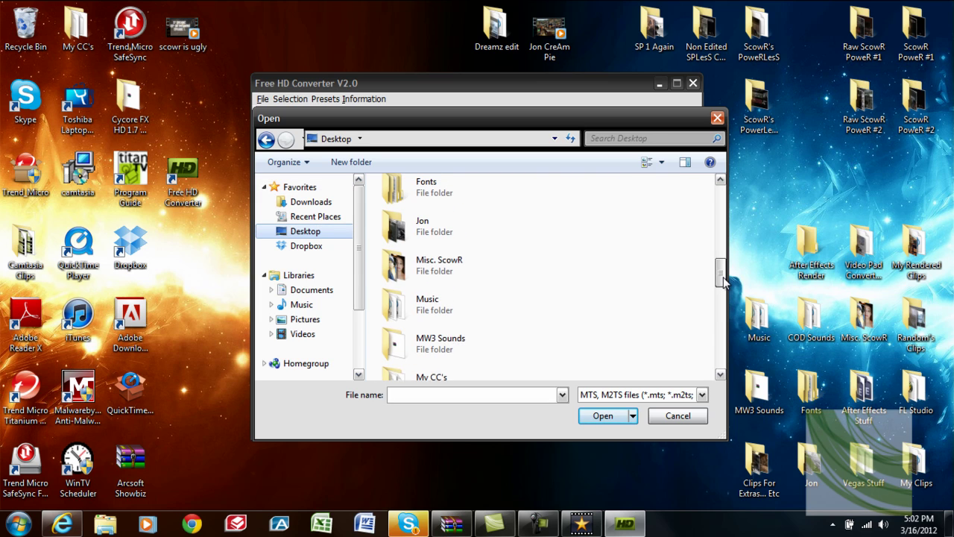
double_click(454, 234)
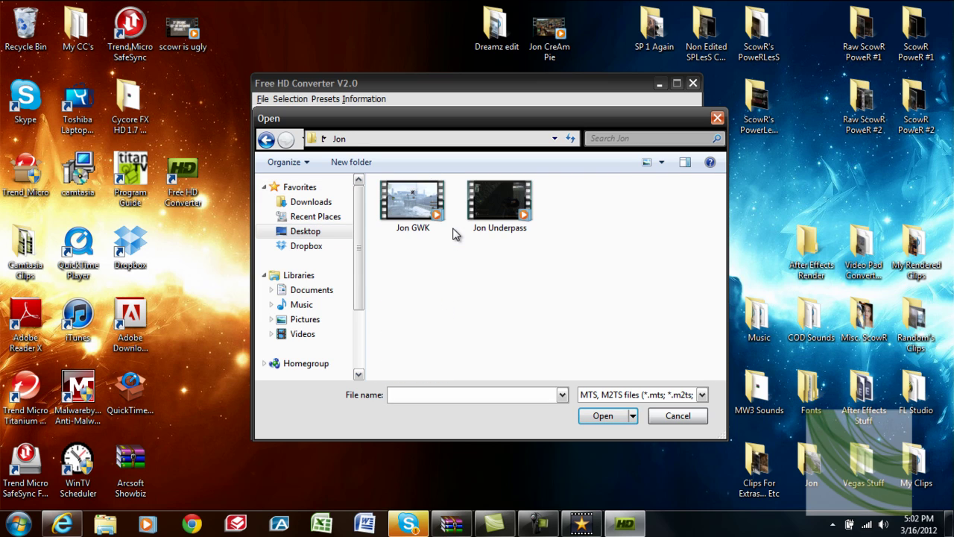
double_click(419, 211)
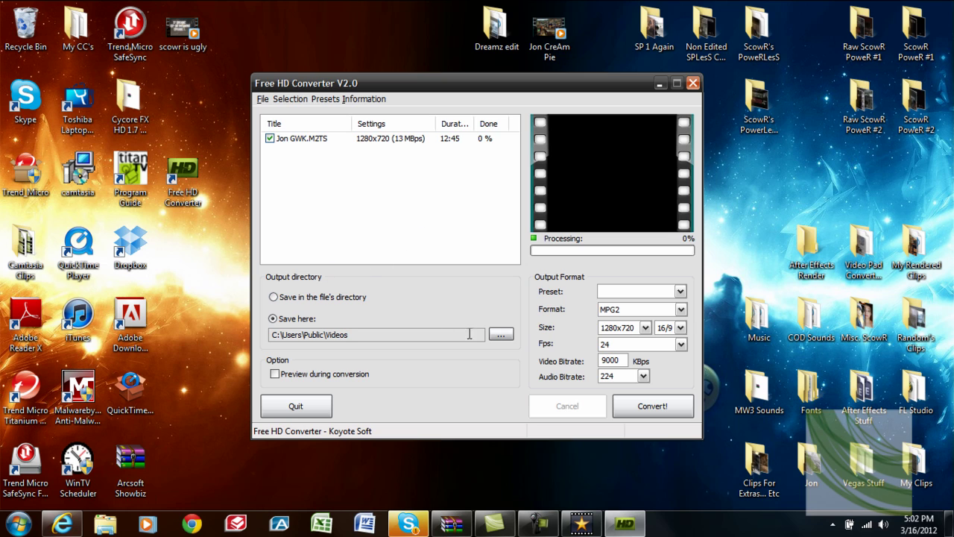
Step: Create a new folder named Converted Vids on the desktop
left_click(498, 336)
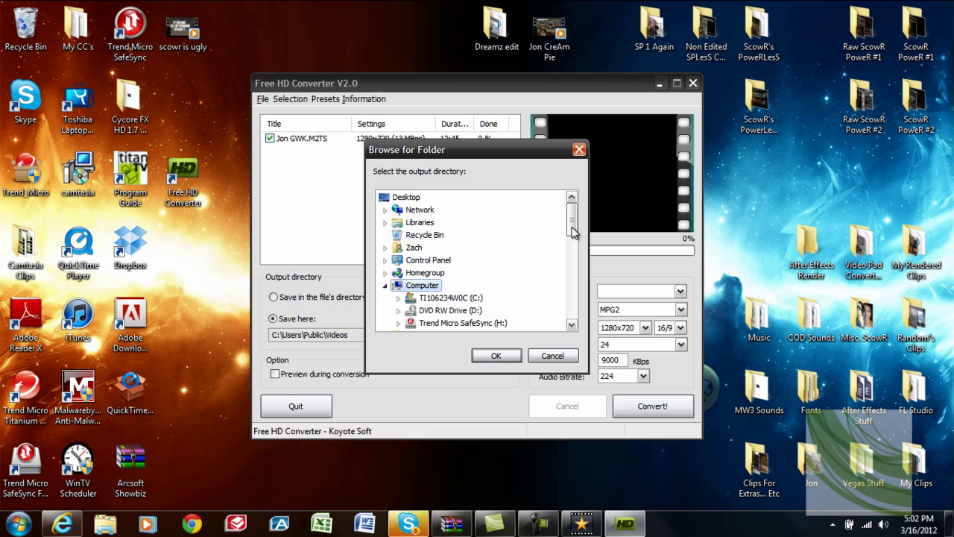
left_click_drag(572, 233, 568, 262)
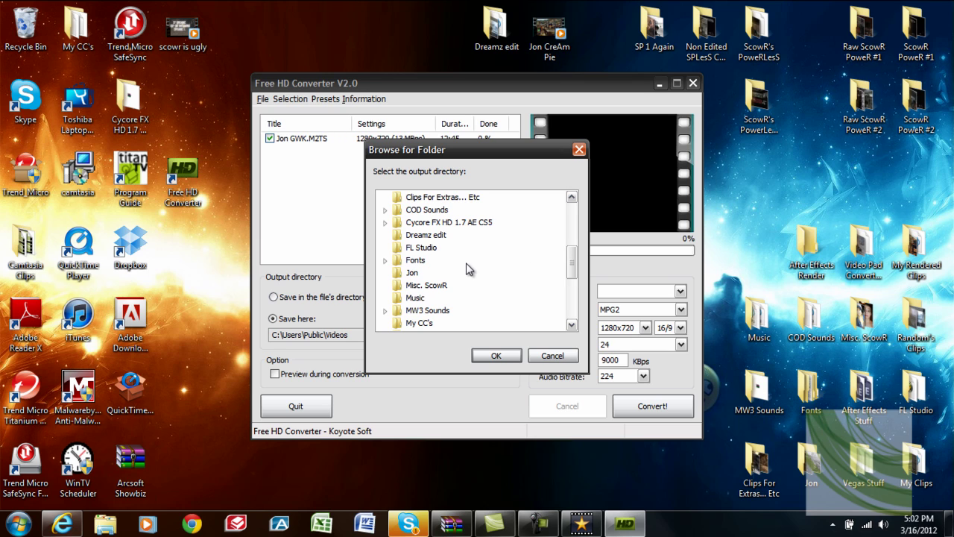
left_click(365, 524)
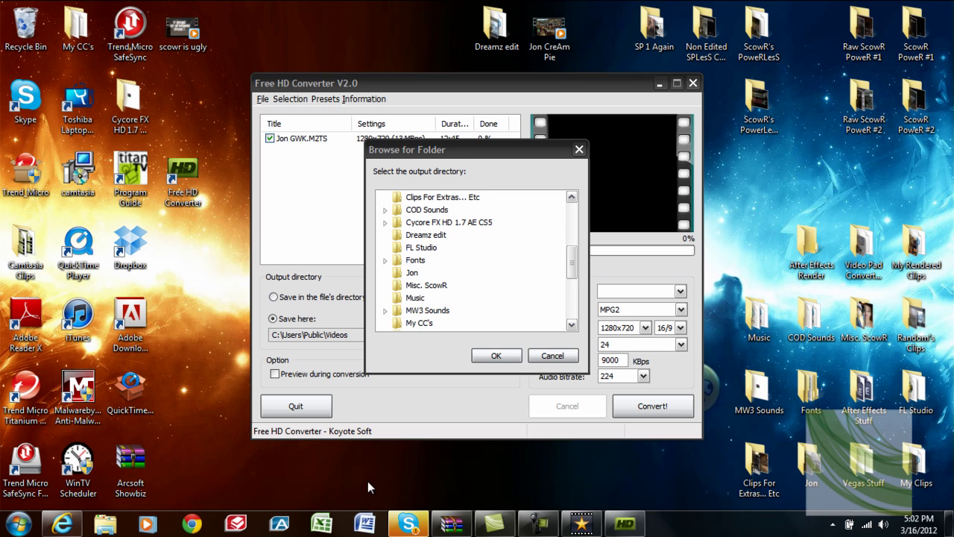
right_click(368, 481)
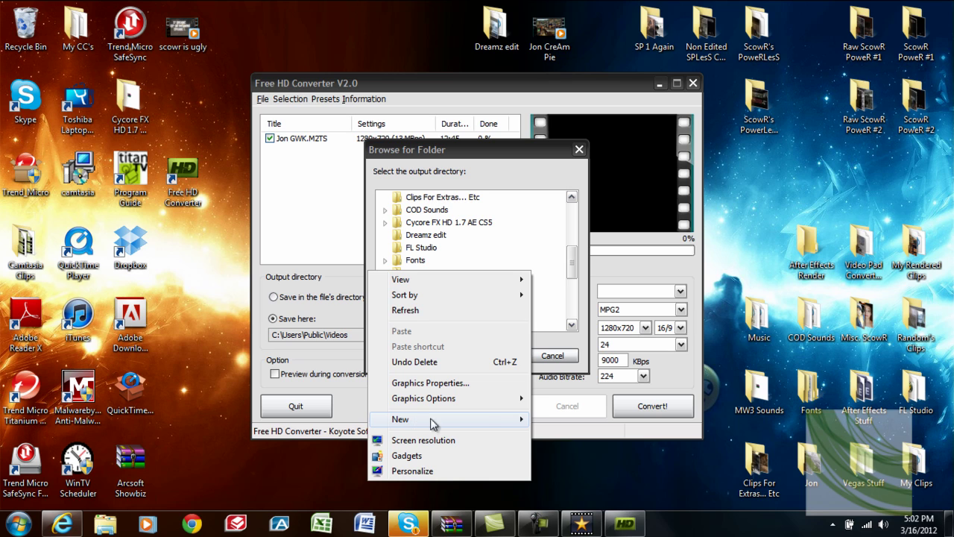
mouse_move(511, 425)
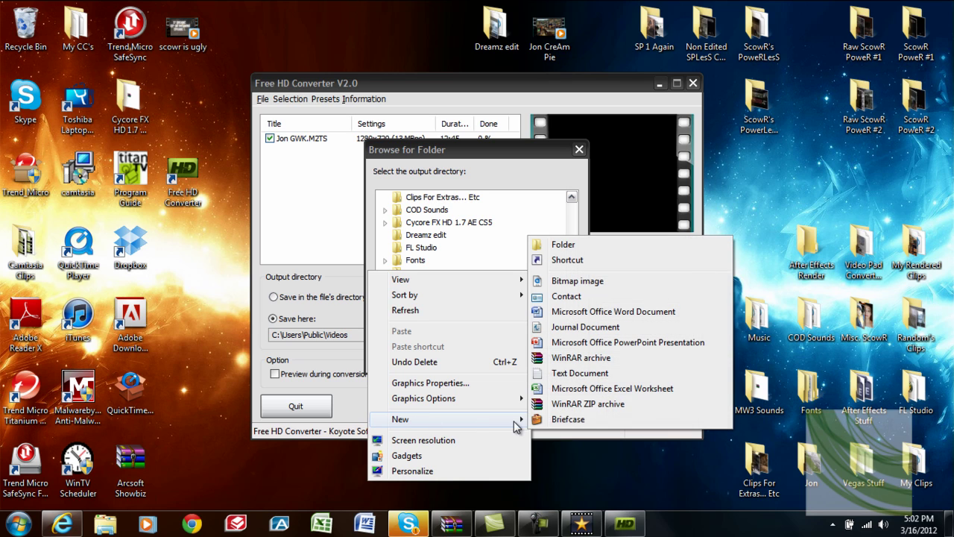
left_click(582, 252)
type("C")
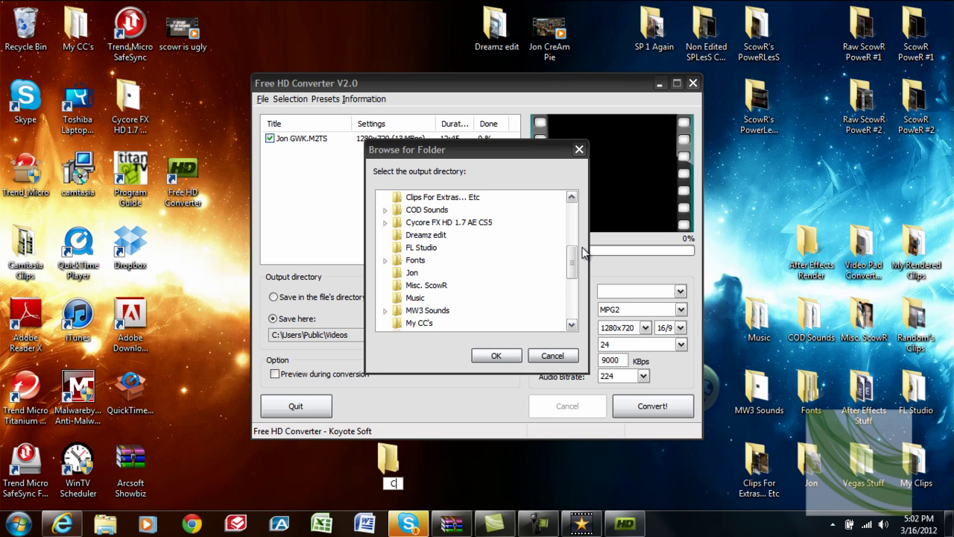
type("onverted Vids")
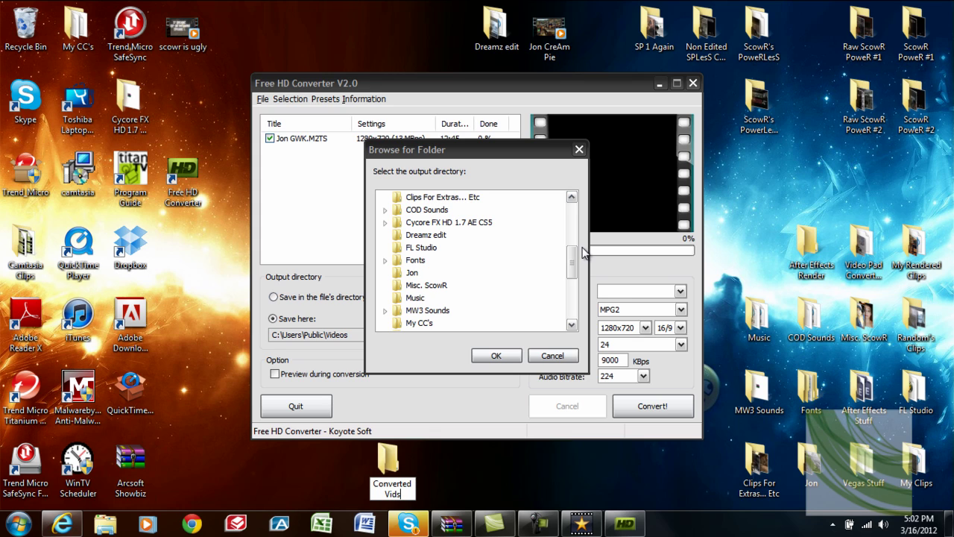
key("Return")
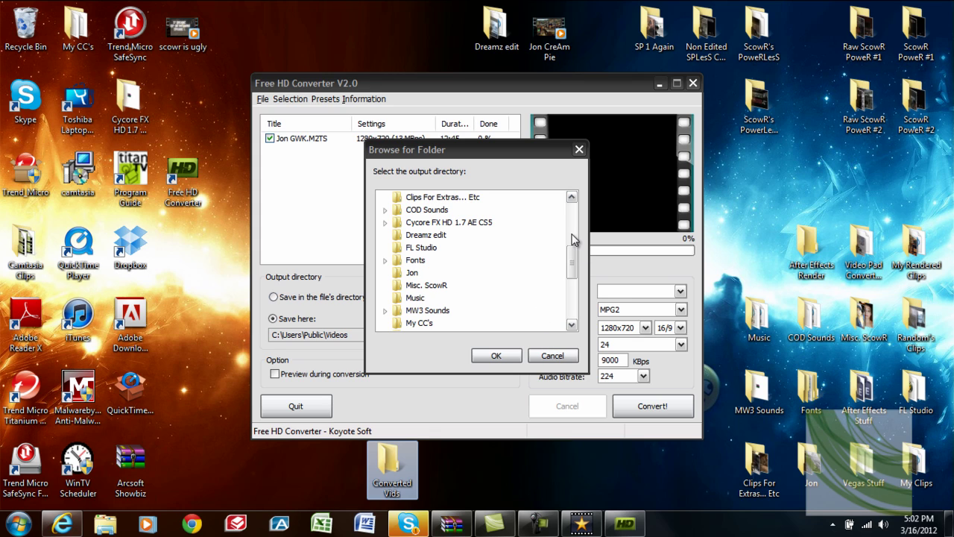
Step: Reload the output folder browser and set the output directory to the desktop's Converted Vids folder
left_click_drag(574, 259, 570, 251)
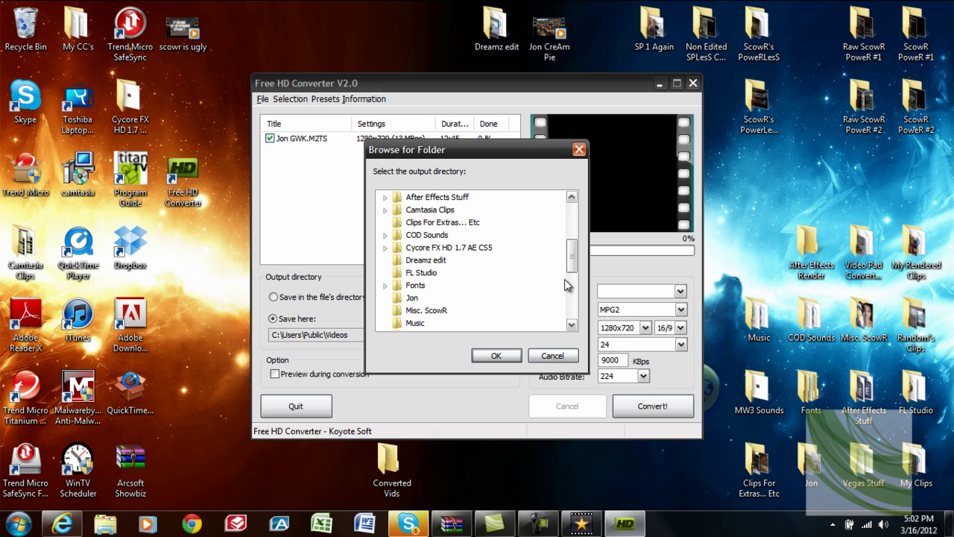
left_click(551, 356)
left_click(501, 336)
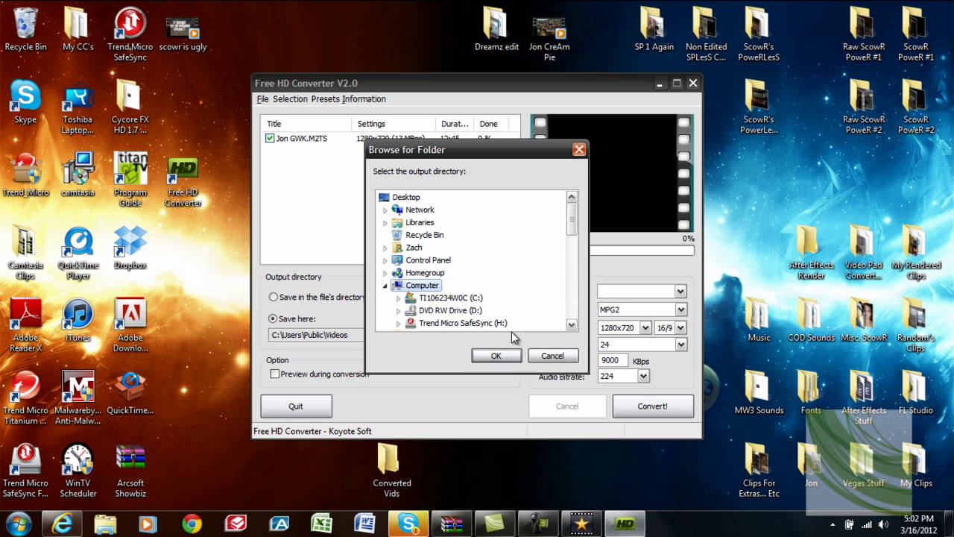
left_click_drag(572, 228, 571, 249)
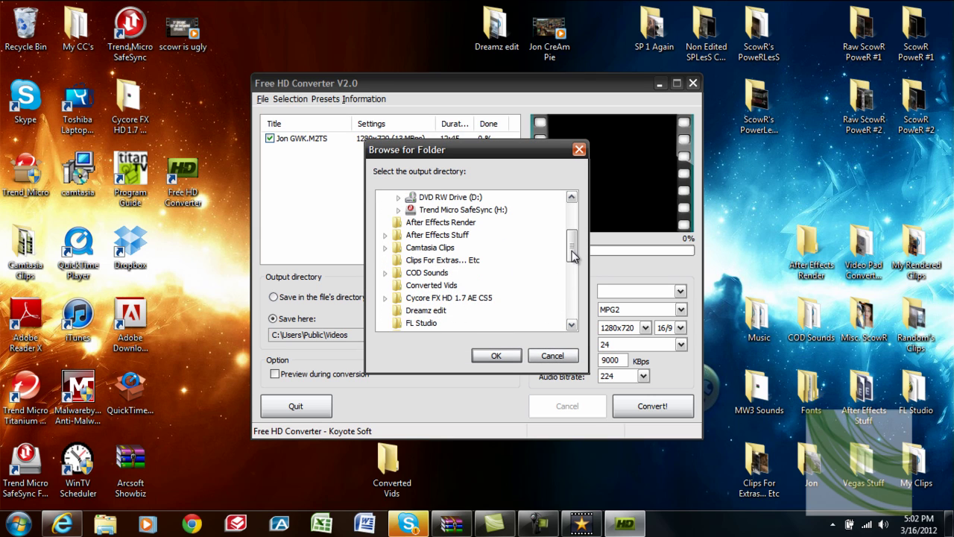
left_click(438, 289)
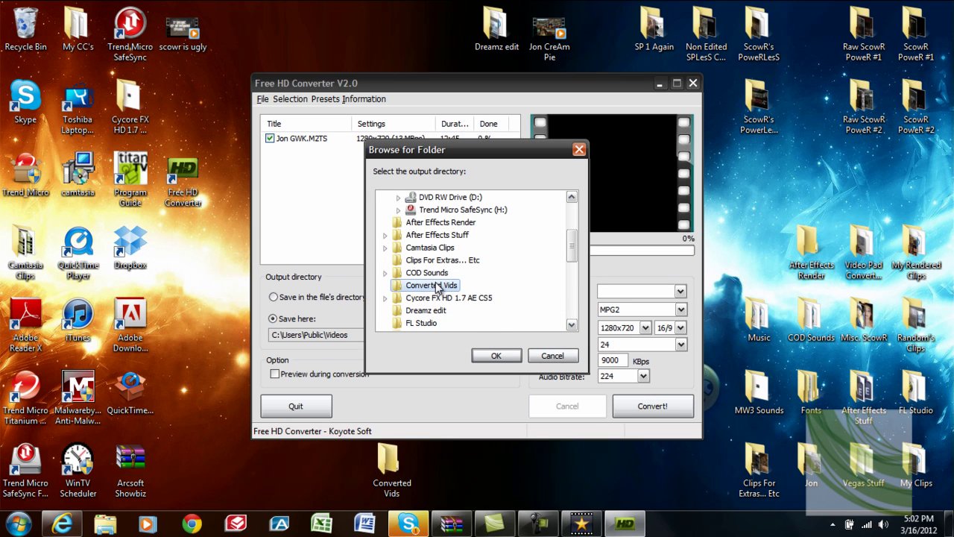
left_click(496, 355)
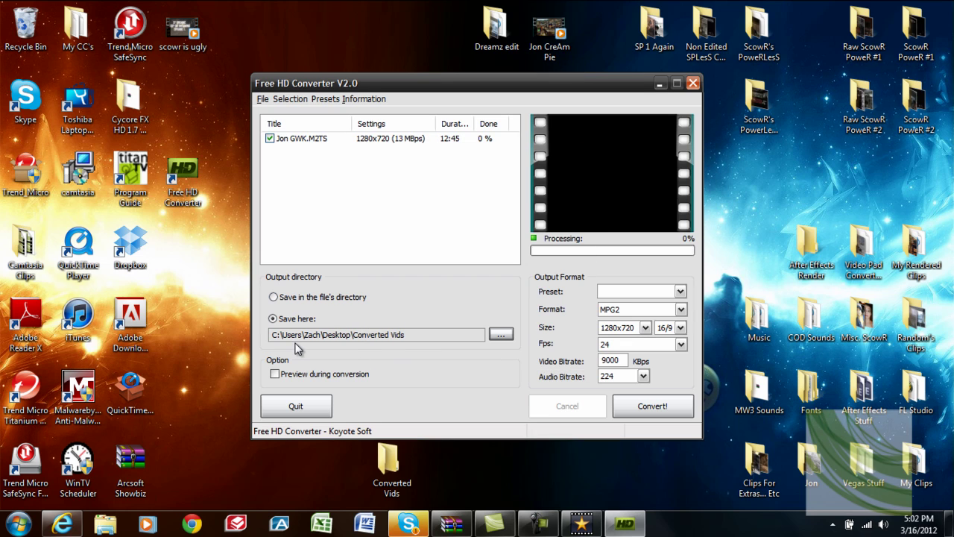
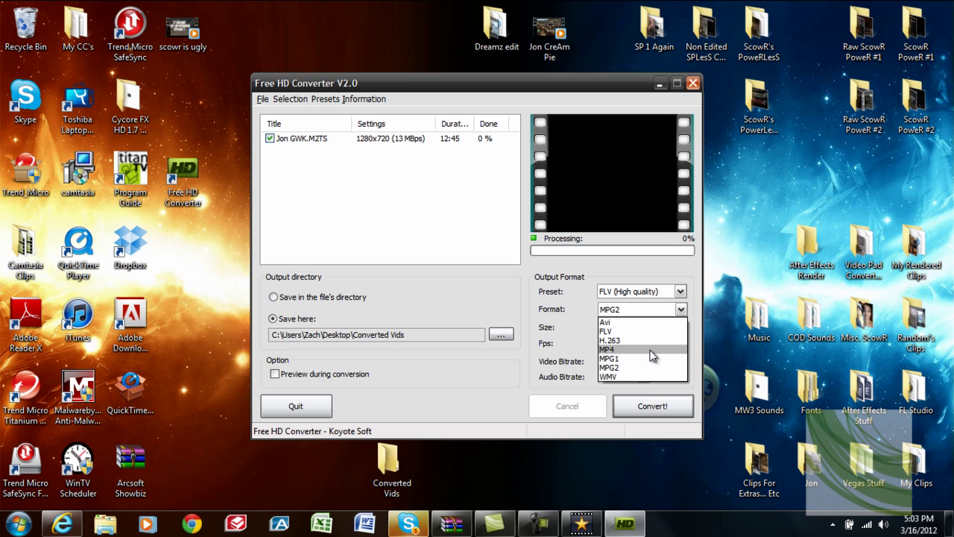
Step: Set the output format to MP4 with a size of 1280x720 and a 4/3 aspect ratio
left_click(652, 349)
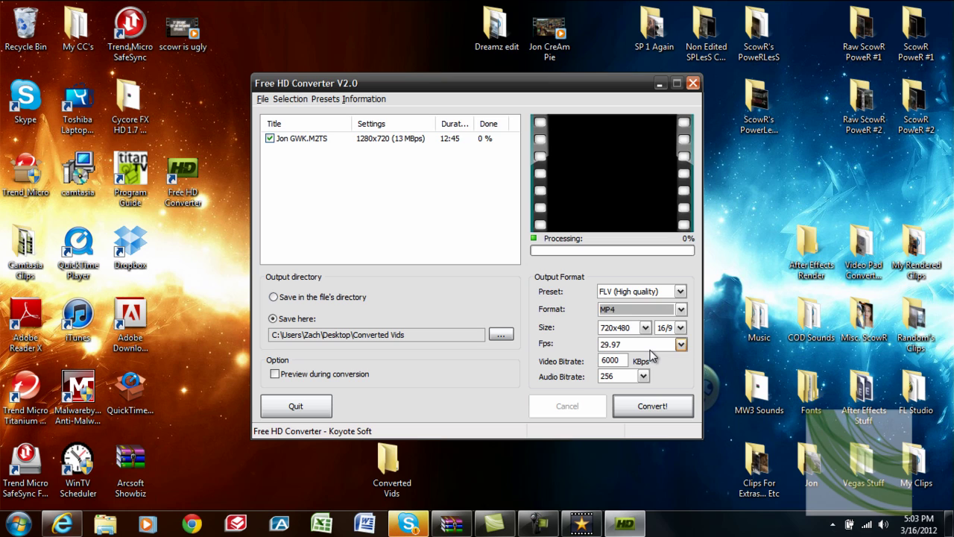
left_click(644, 327)
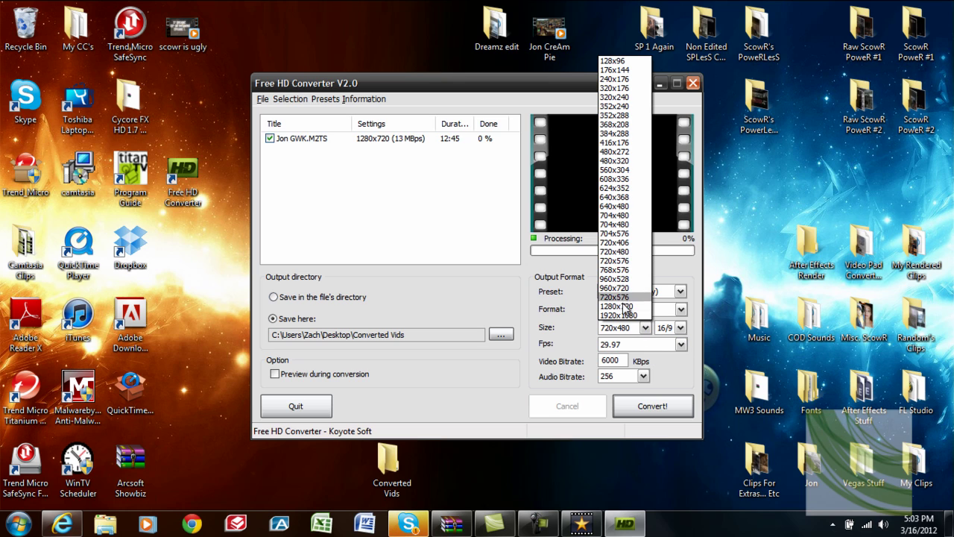
left_click(626, 306)
left_click(684, 331)
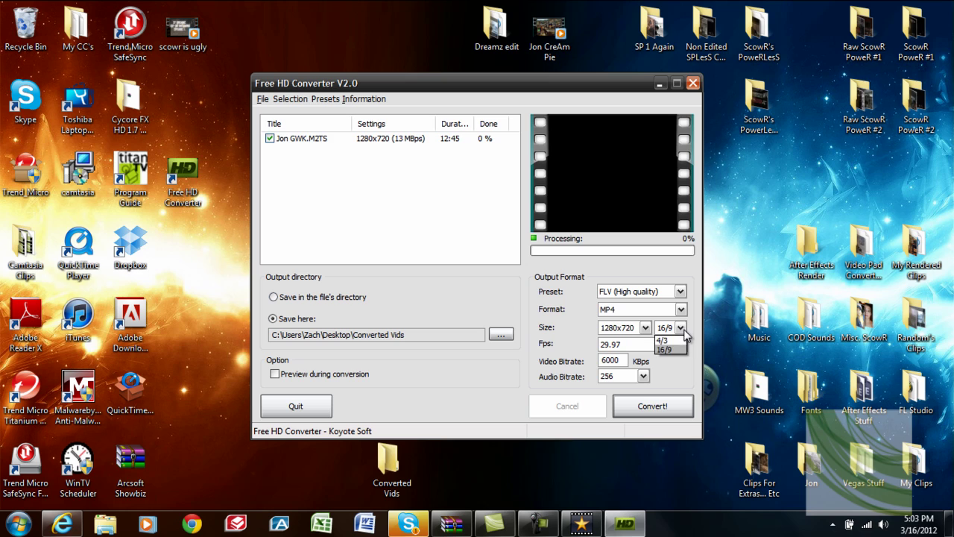
left_click(681, 340)
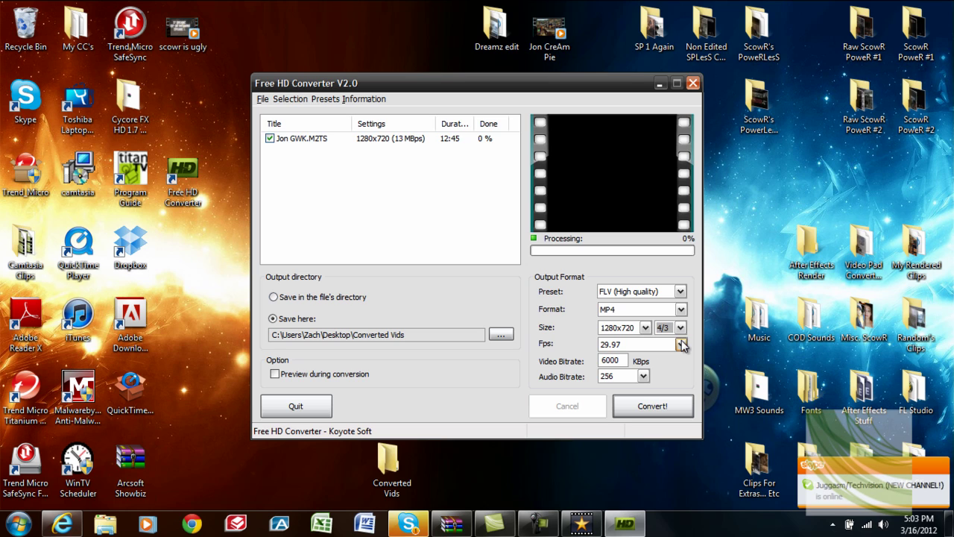
Step: Set the output frame rate to 60 fps
left_click(681, 341)
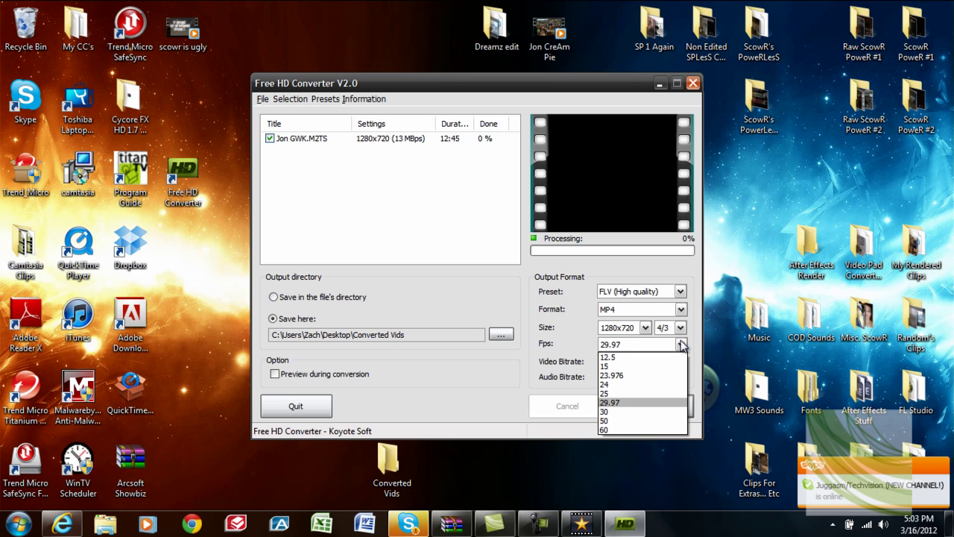
left_click(649, 429)
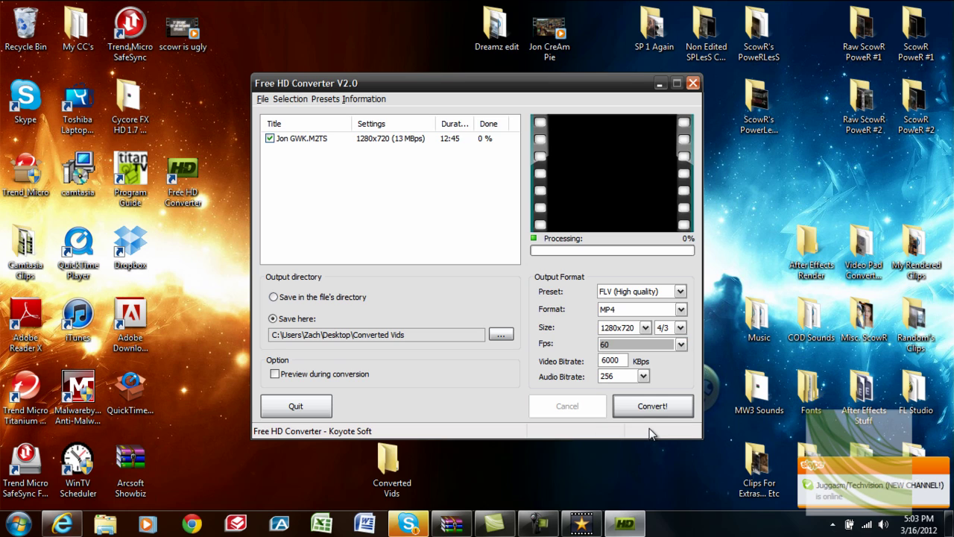
left_click(618, 345)
left_click(619, 344)
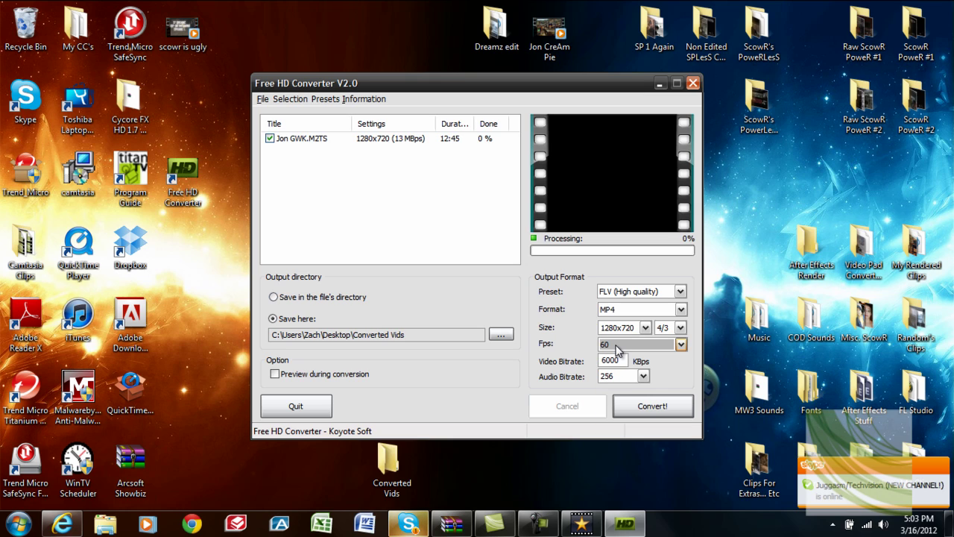
Step: Set the video bitrate to 99999 KBps
left_click(604, 361)
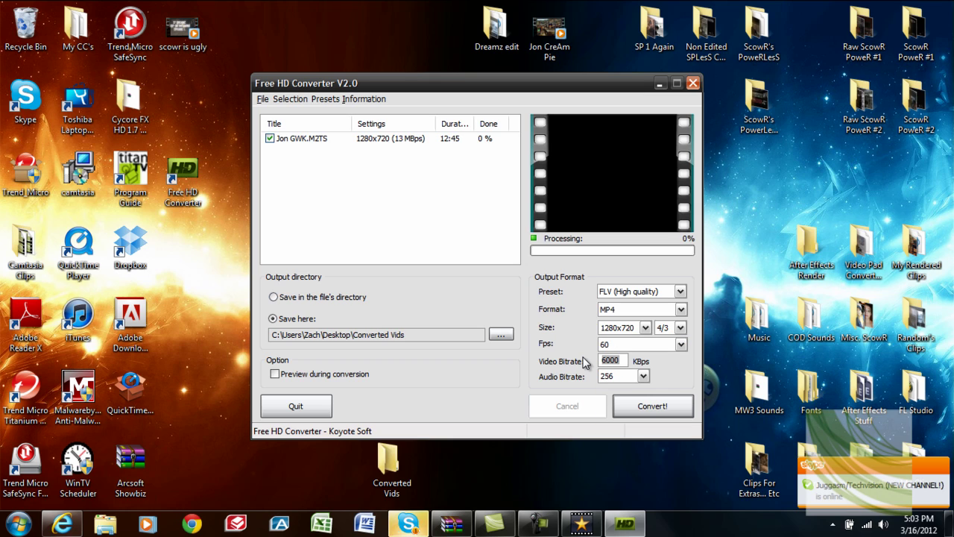
key("BackSpace")
key("BackSpace")
key("BackSpace")
key("BackSpace")
type("9999")
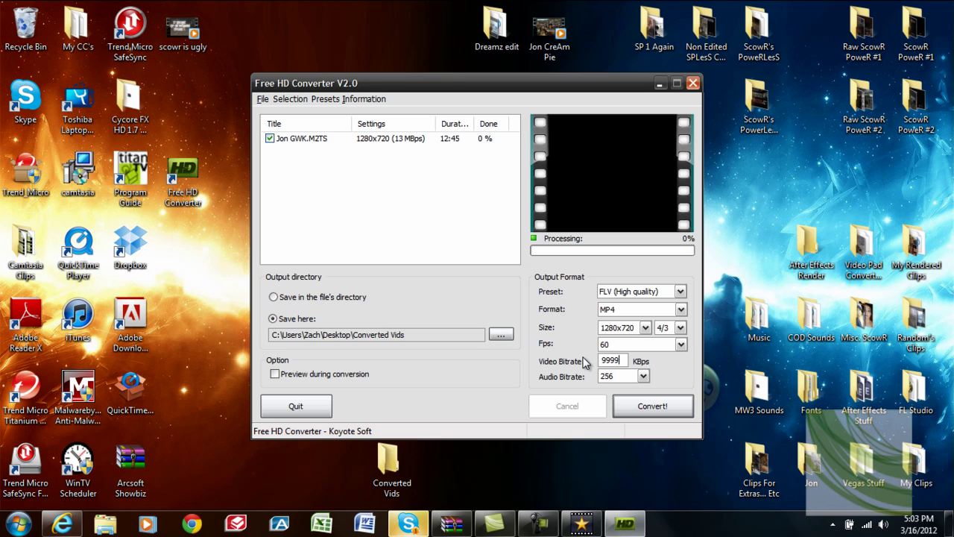
type("9")
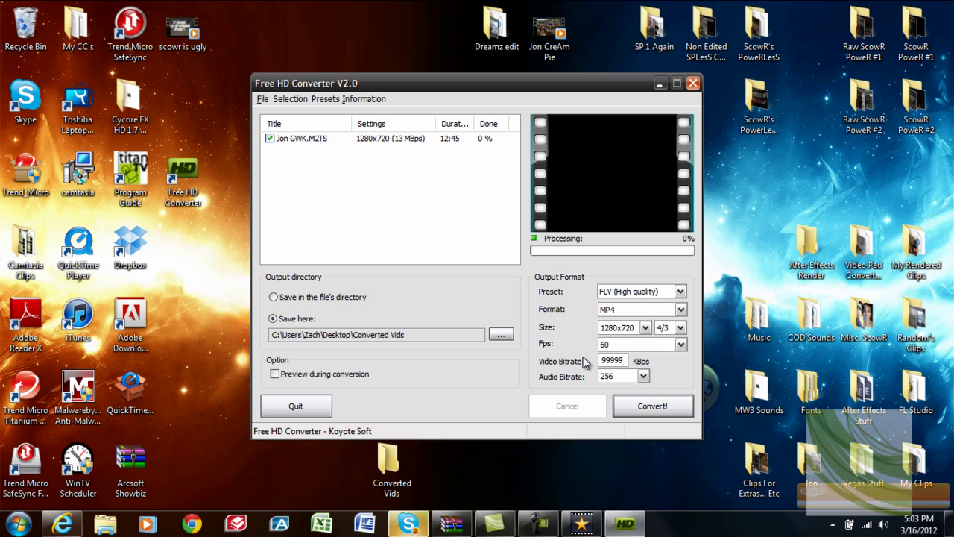
Step: Replace the entered video bitrate with 14000 KBps
key("BackSpace")
key("BackSpace")
key("BackSpace")
key("BackSpace")
key("BackSpace")
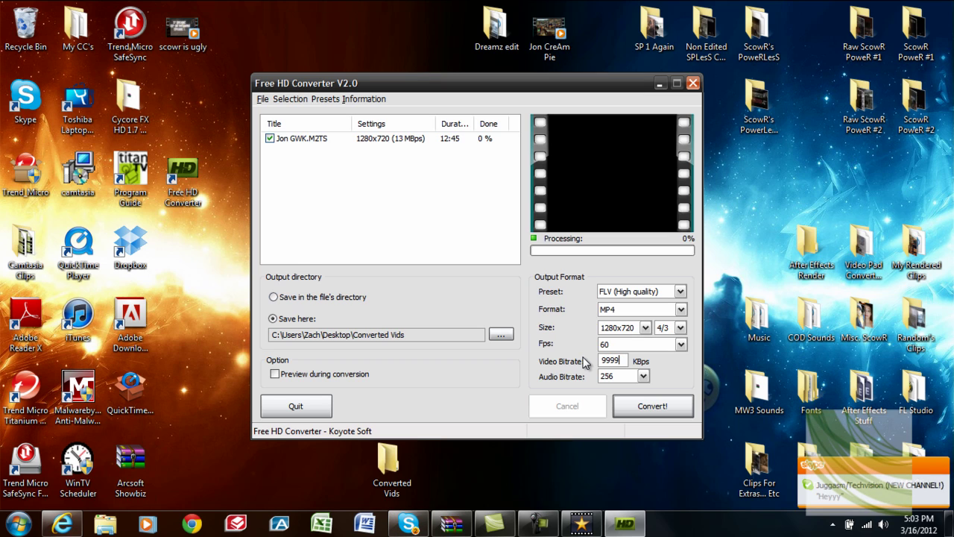
type("14000")
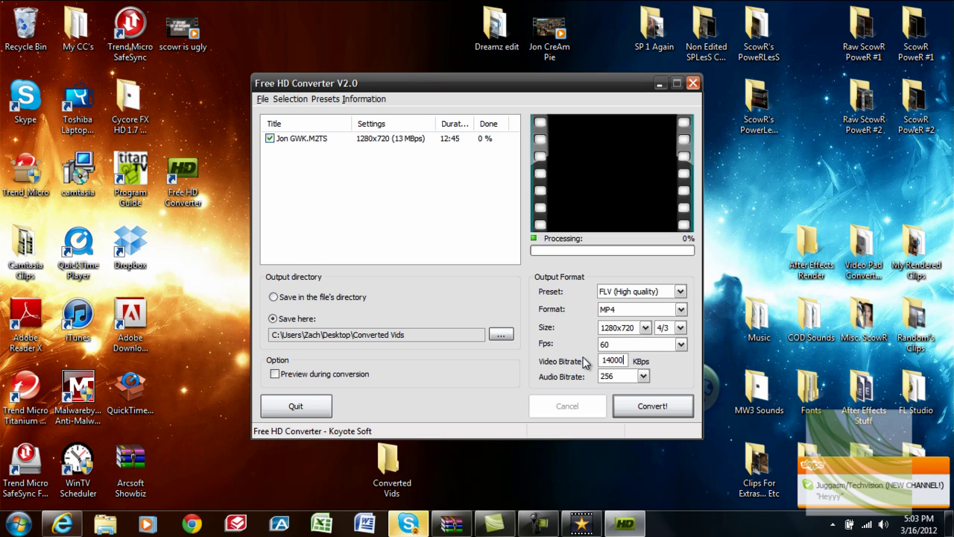
Step: Quit Skype and return to the Free HD Converter window
key("Fn")
key("Fn")
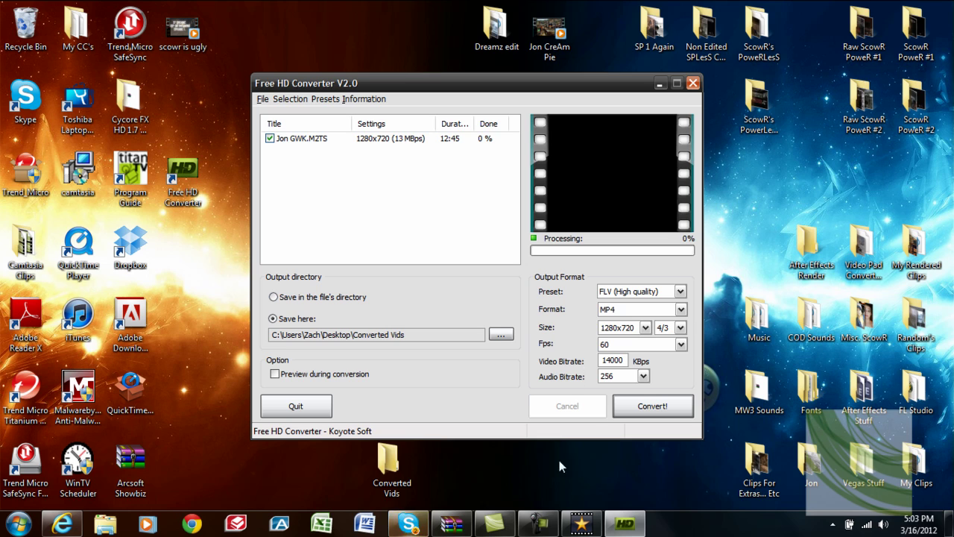
right_click(420, 521)
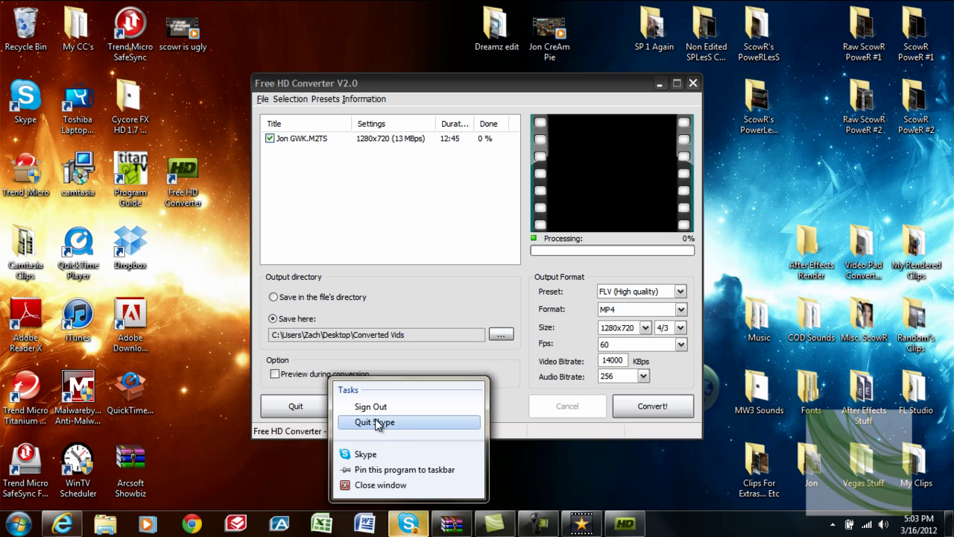
left_click(358, 421)
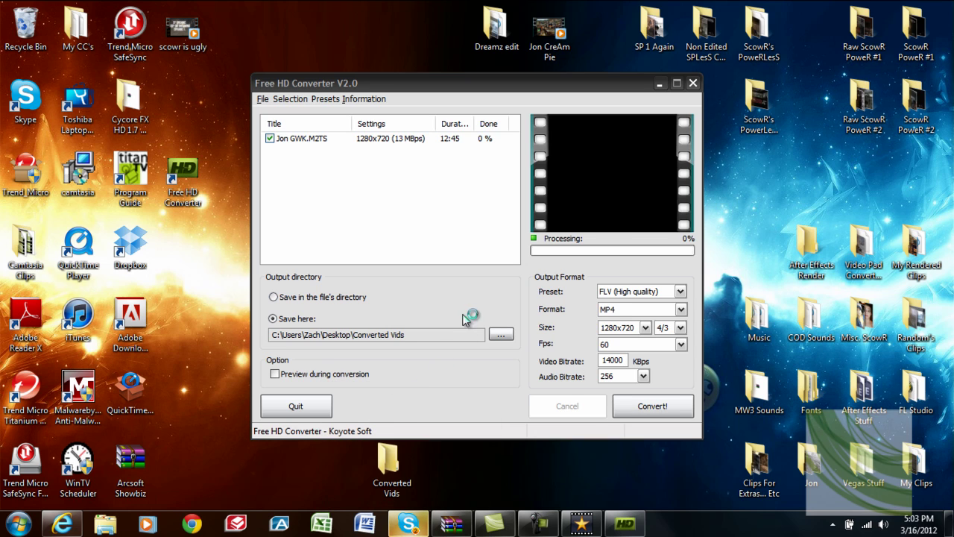
left_click(511, 317)
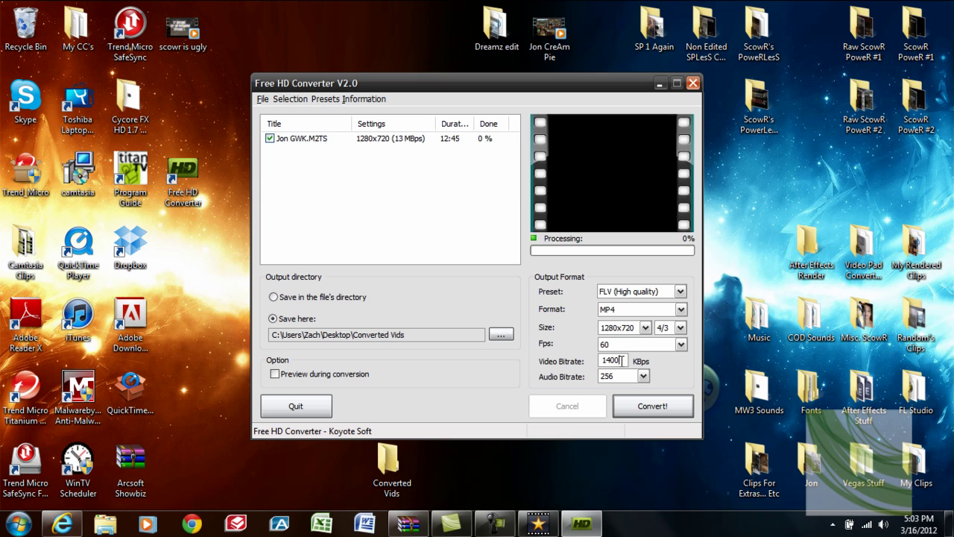
Step: Set the output video bitrate to 99999 KBps
key("BackSpace")
key("BackSpace")
key("BackSpace")
key("BackSpace")
key("BackSpace")
type("99999")
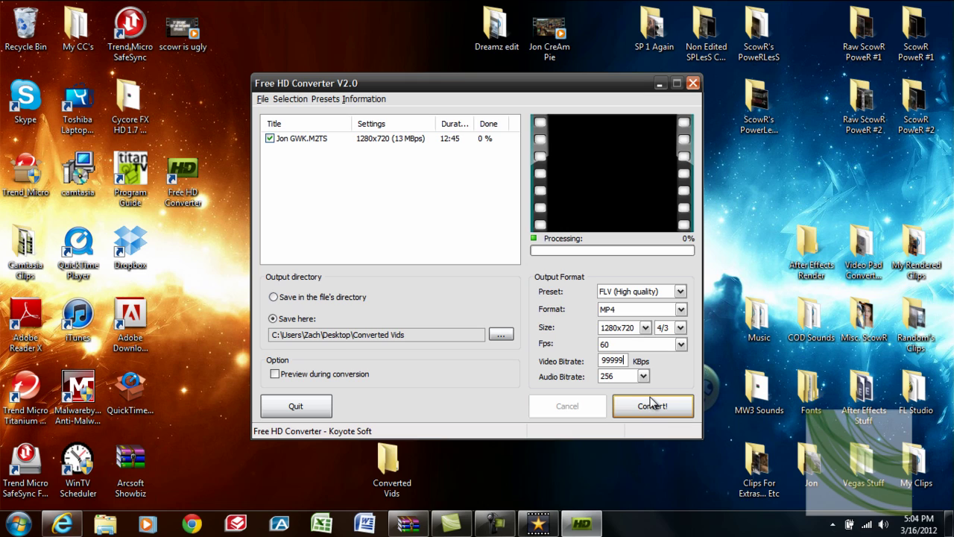
Step: Select an audio bitrate of 256 and start converting the M2TS clip
left_click(642, 376)
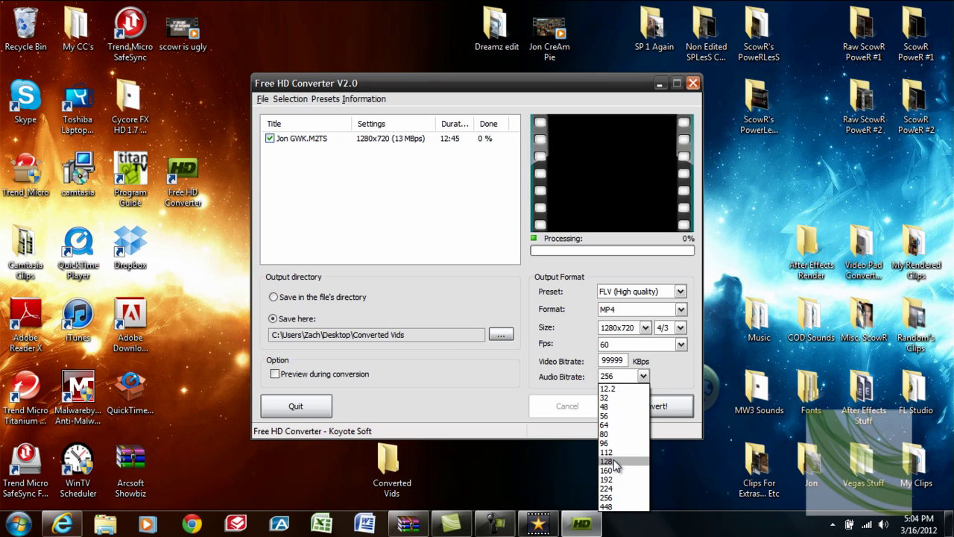
left_click(612, 497)
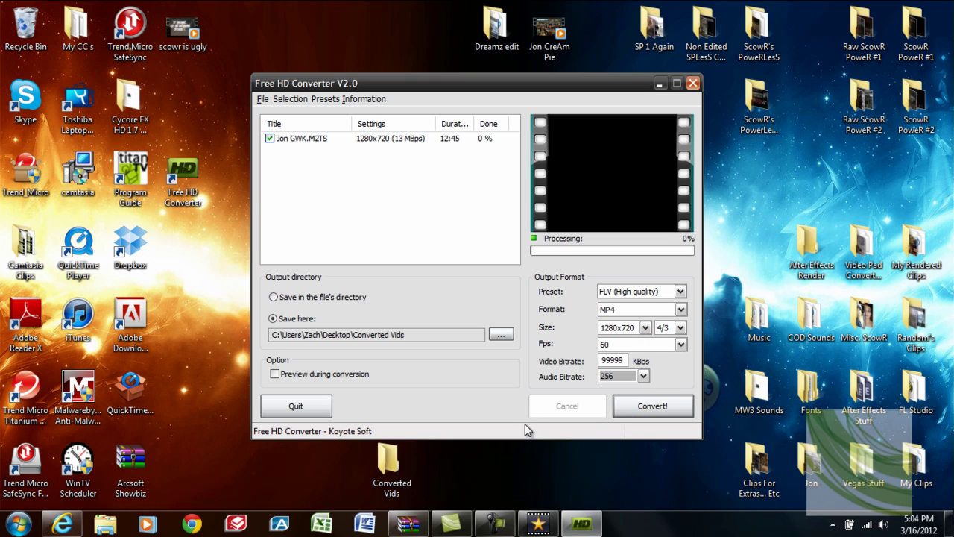
left_click(638, 407)
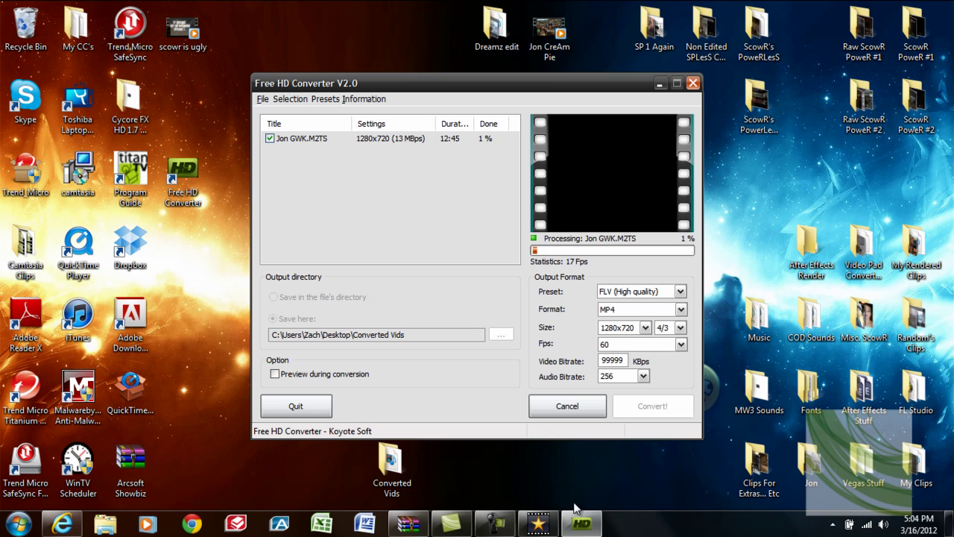
mouse_move(576, 527)
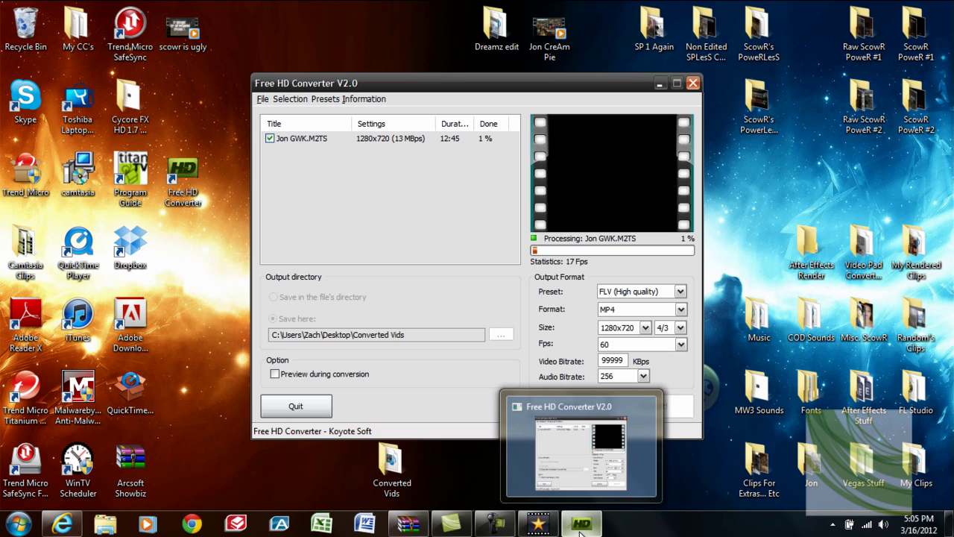
mouse_move(510, 526)
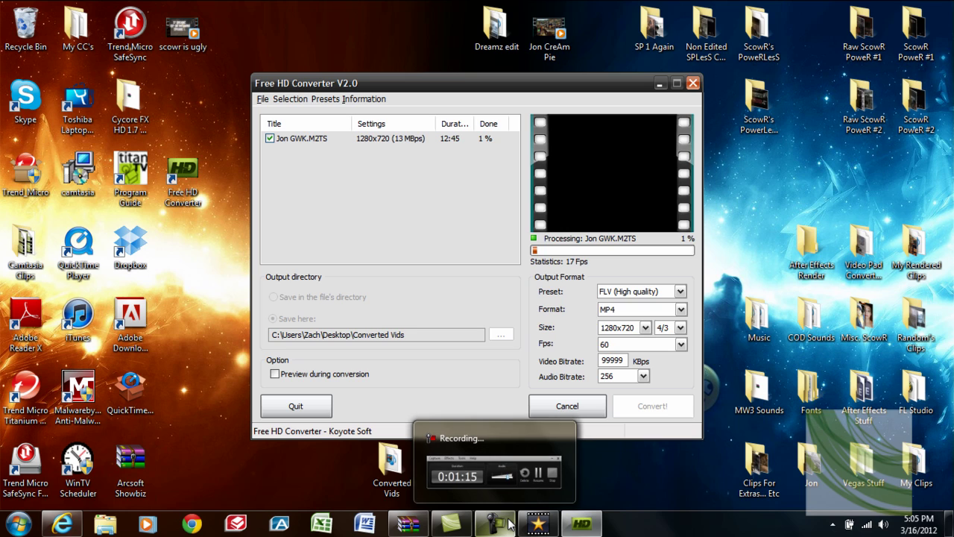
left_click(510, 525)
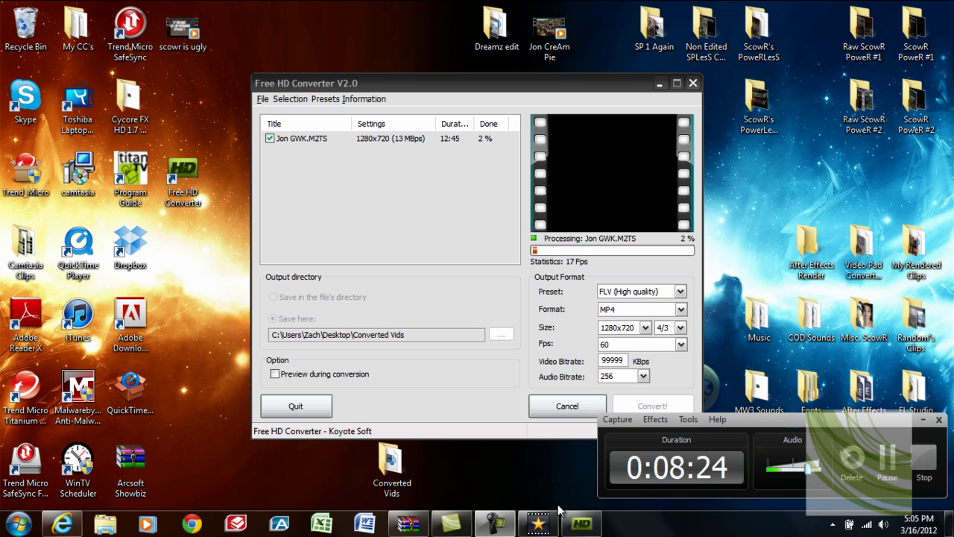
left_click(887, 460)
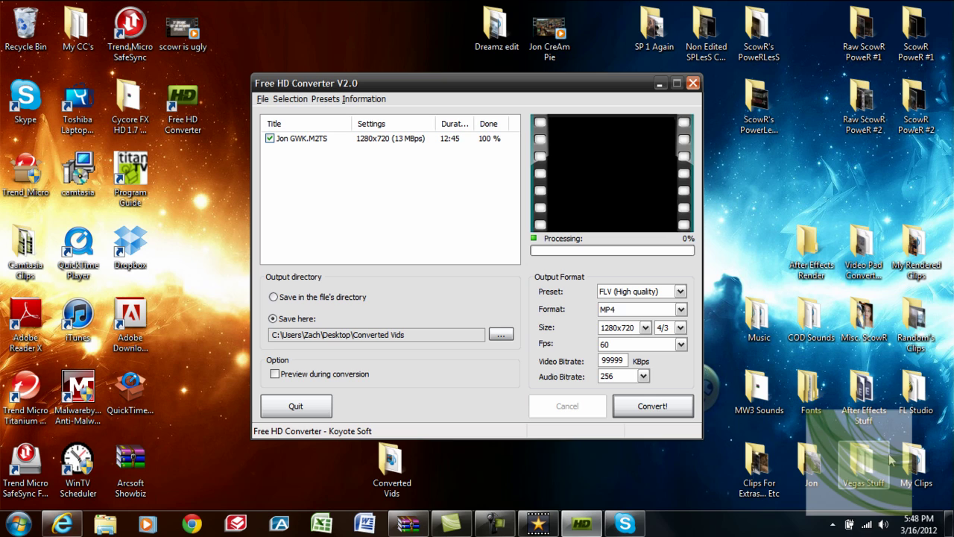
left_click(497, 525)
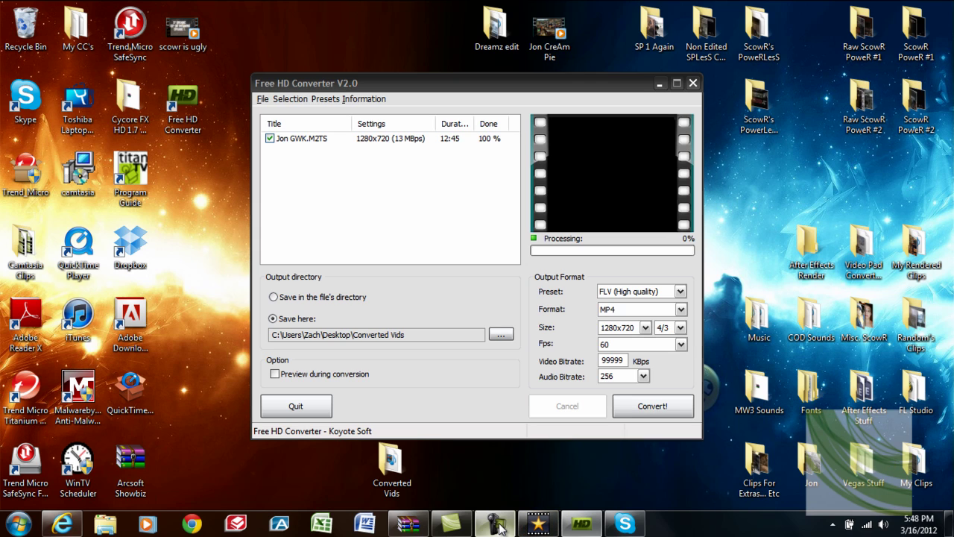
left_click(497, 525)
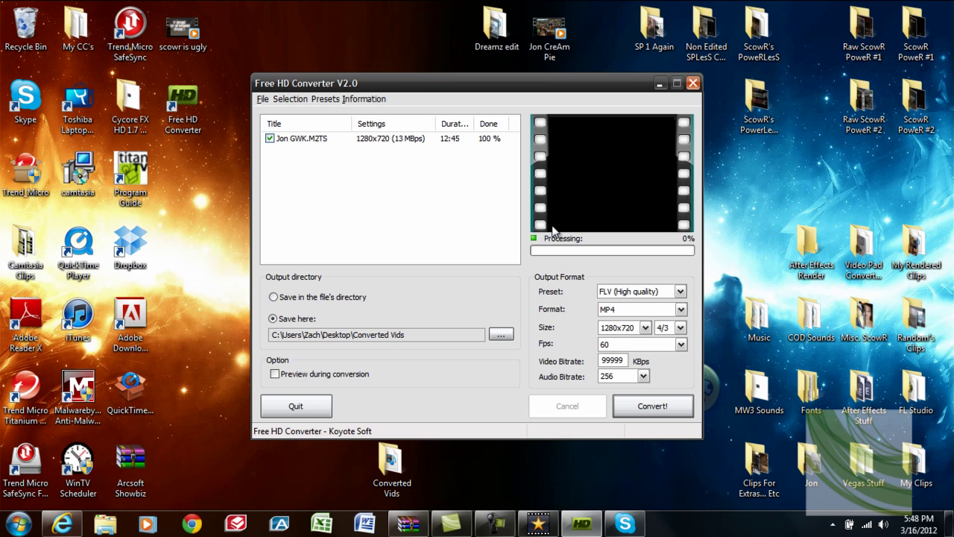
left_click(538, 524)
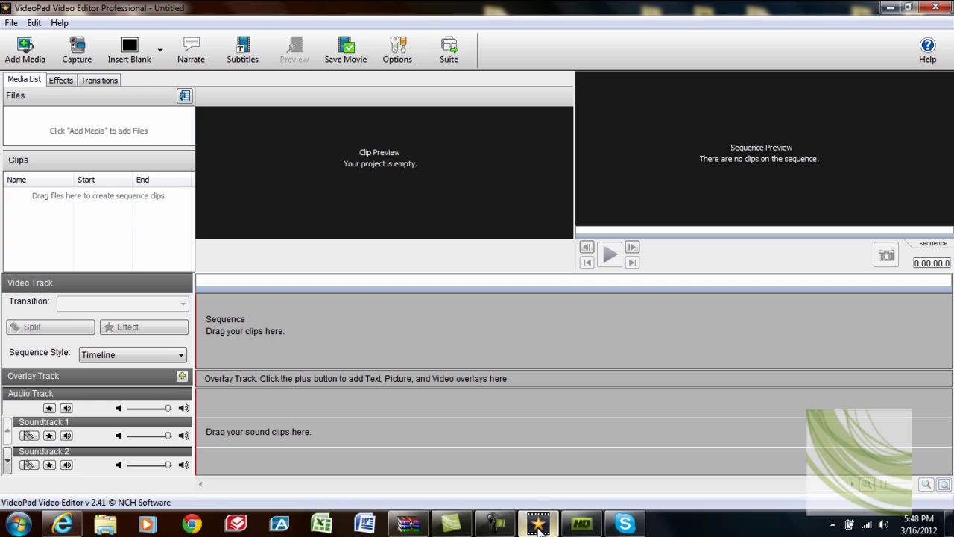
left_click(538, 524)
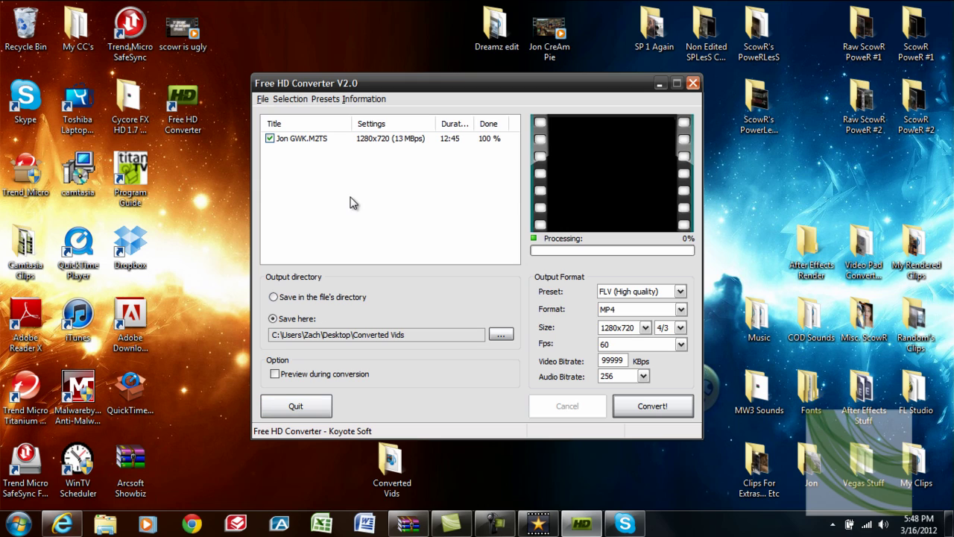
left_click(262, 101)
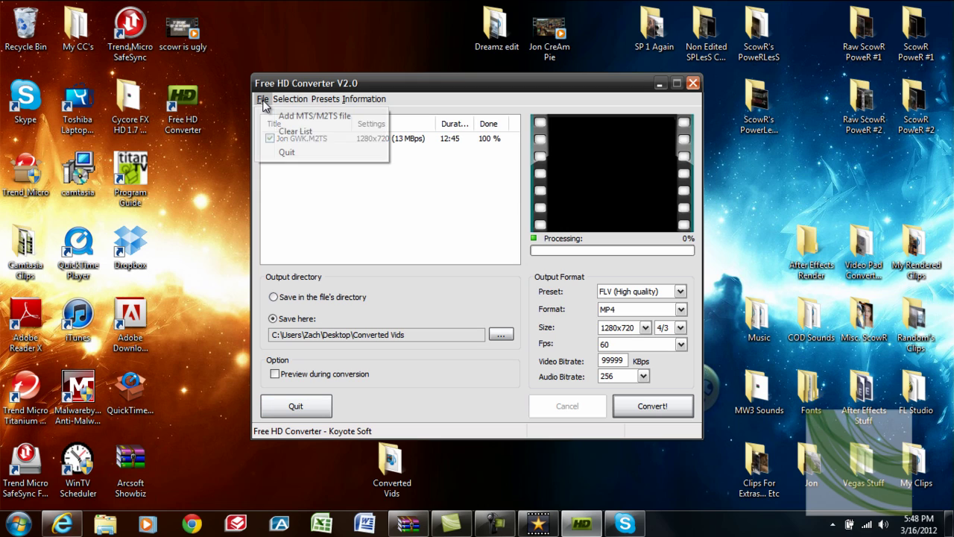
left_click(264, 98)
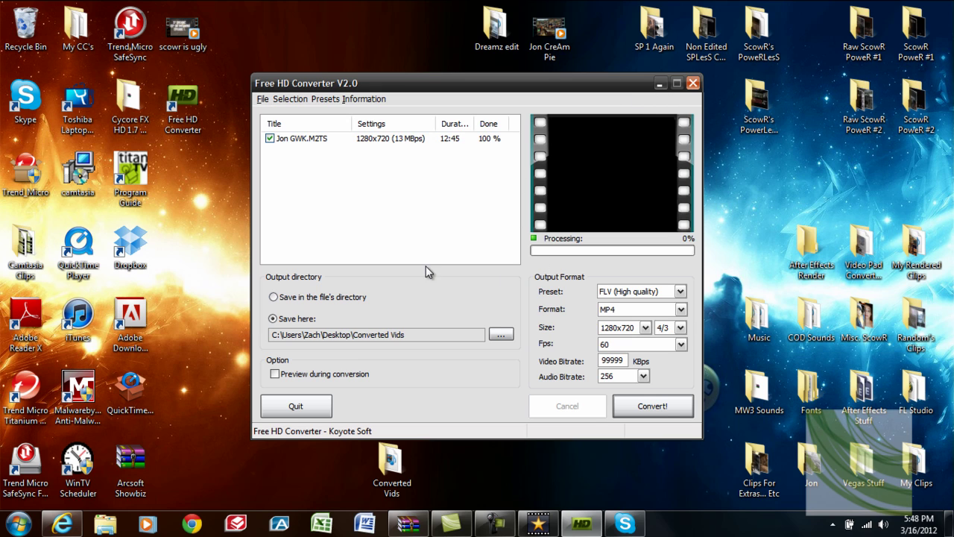
Step: Close the converter, play the converted clip from the Converted Vids folder, then close the player and minimize the folder
left_click(693, 84)
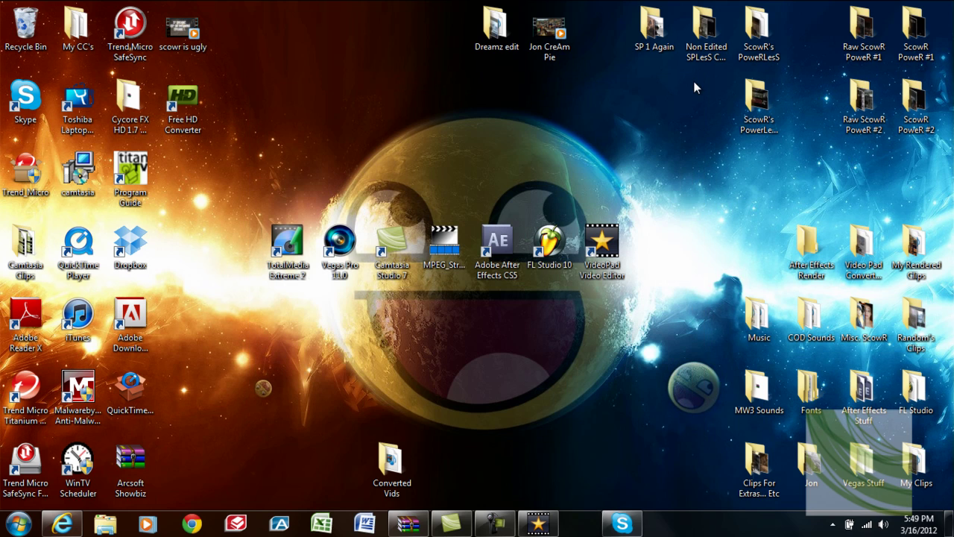
double_click(392, 463)
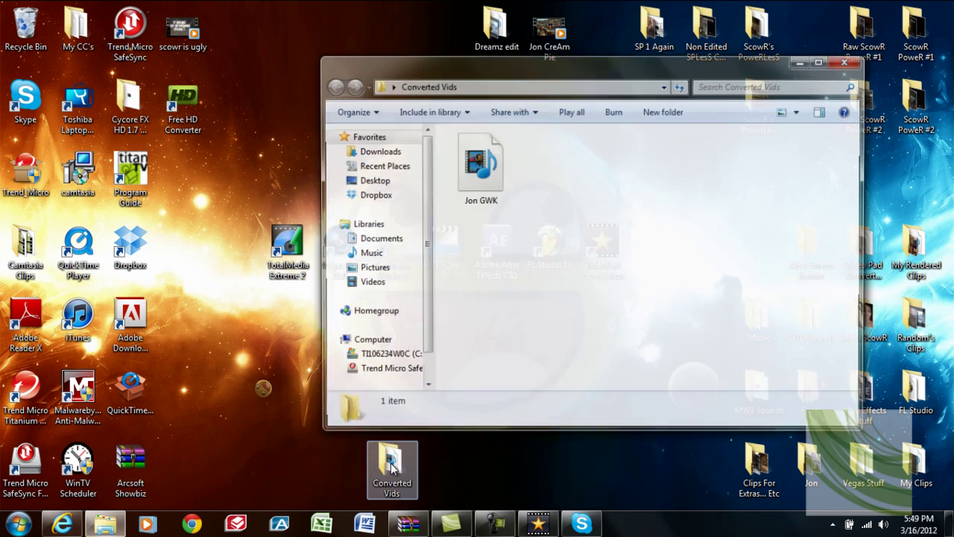
left_click(481, 190)
double_click(481, 190)
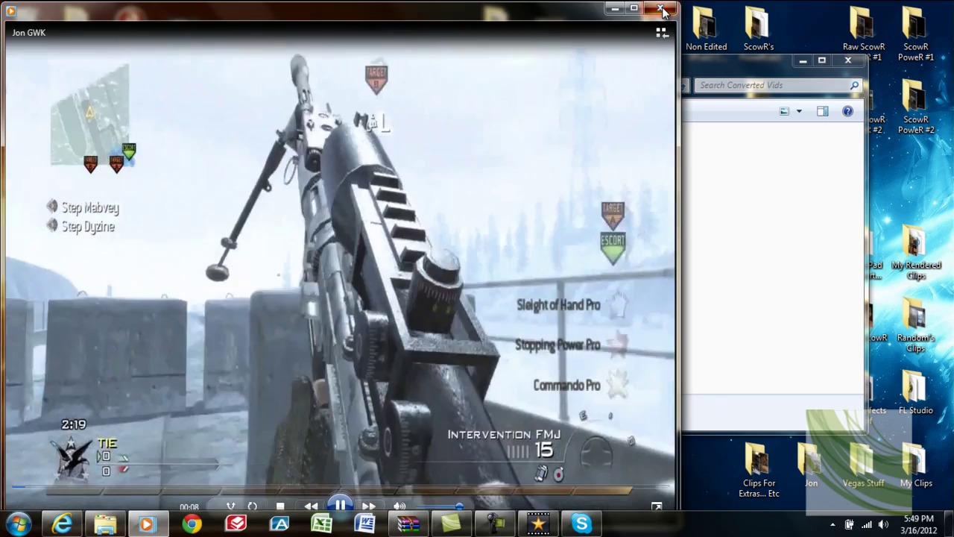
left_click(660, 7)
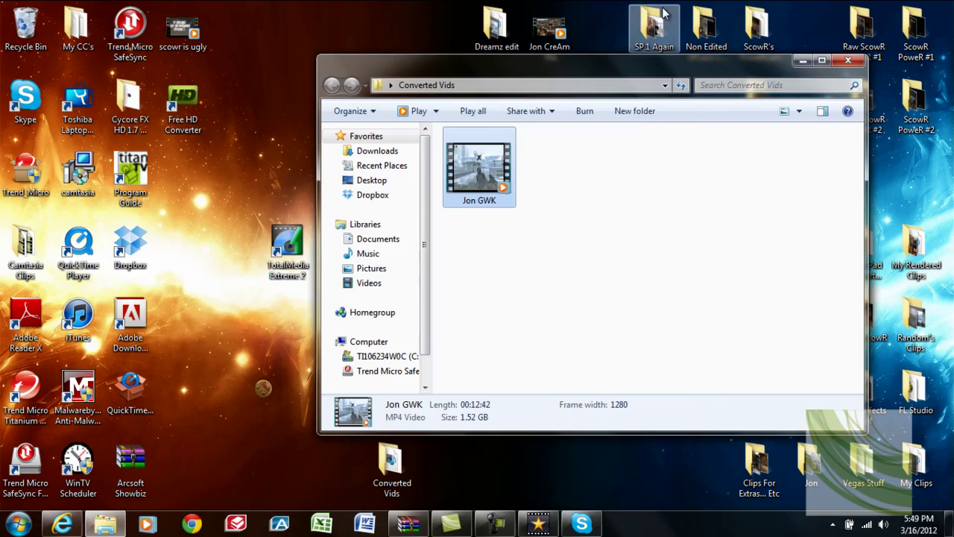
left_click(802, 61)
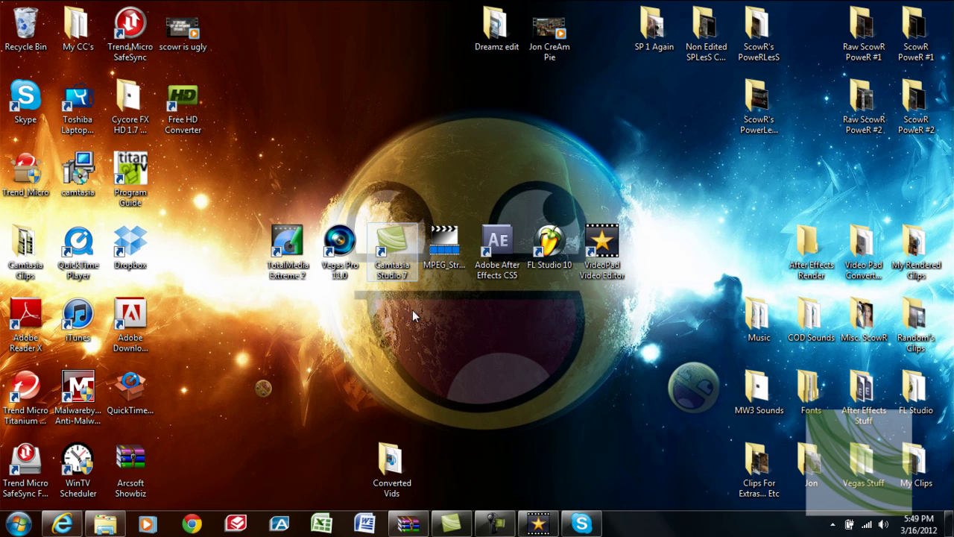
Step: Reopen Free HD Converter and set the output aspect ratio to 16/9
double_click(186, 105)
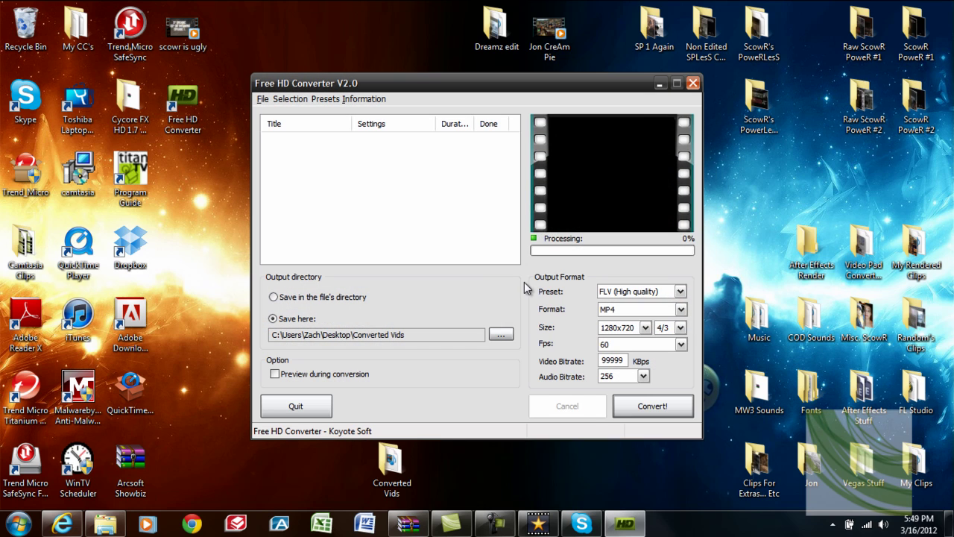
left_click(679, 328)
left_click(673, 346)
left_click(680, 330)
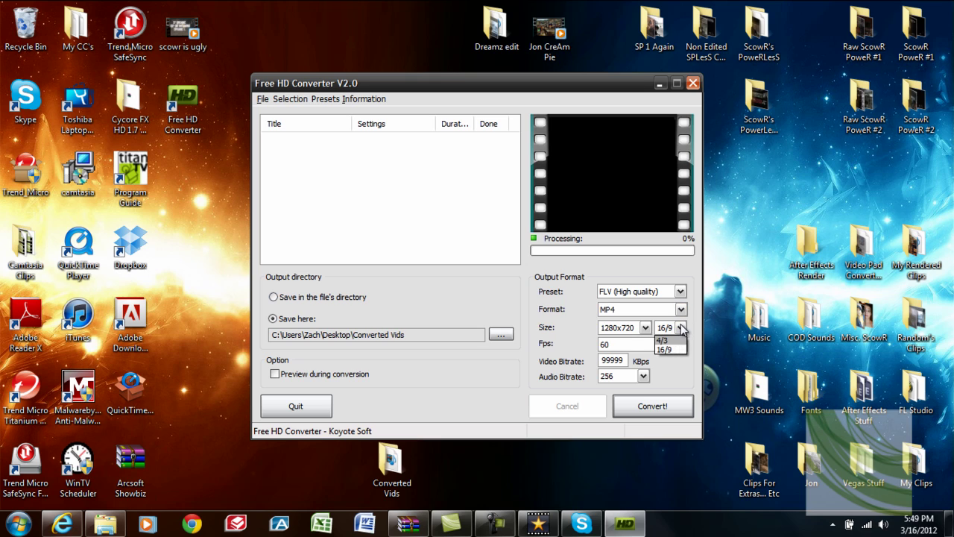
left_click(674, 347)
left_click(681, 308)
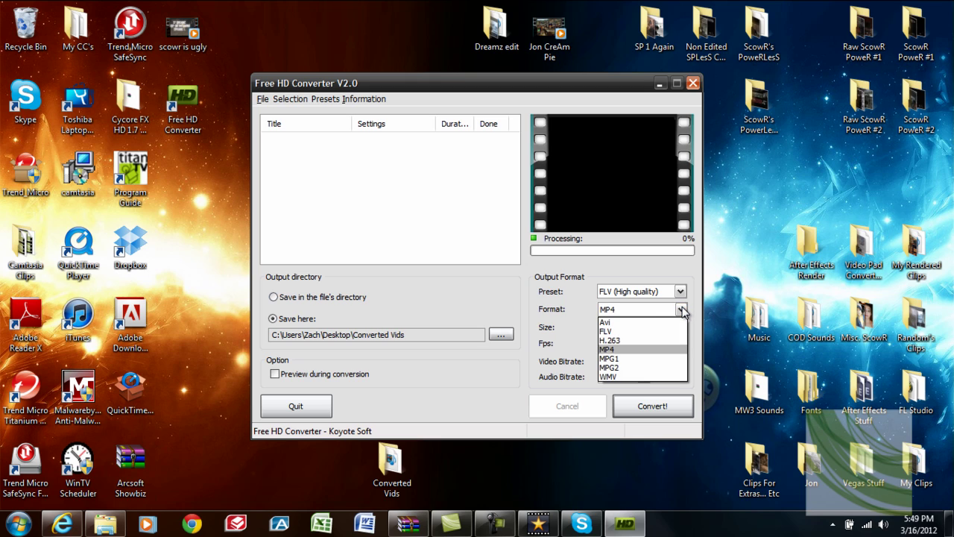
left_click(680, 309)
left_click(681, 308)
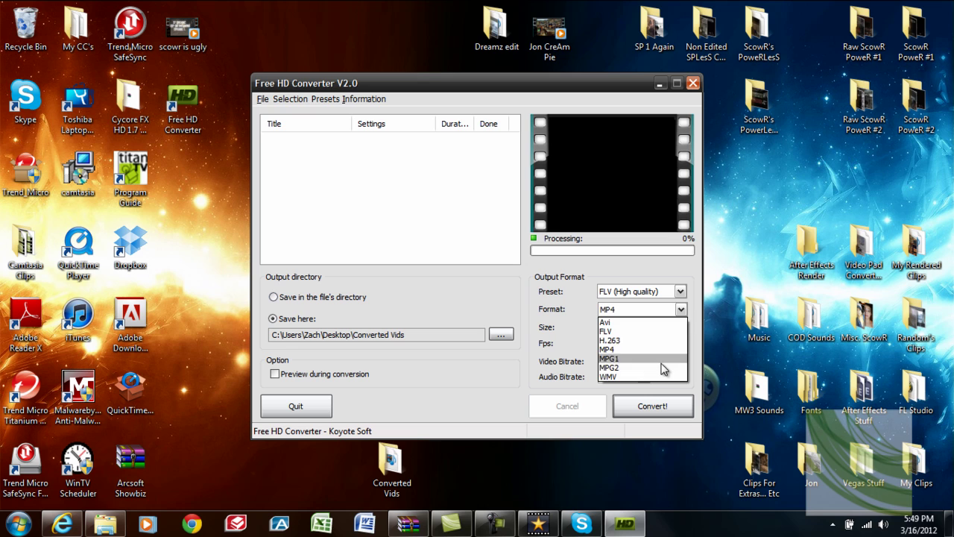
left_click(680, 309)
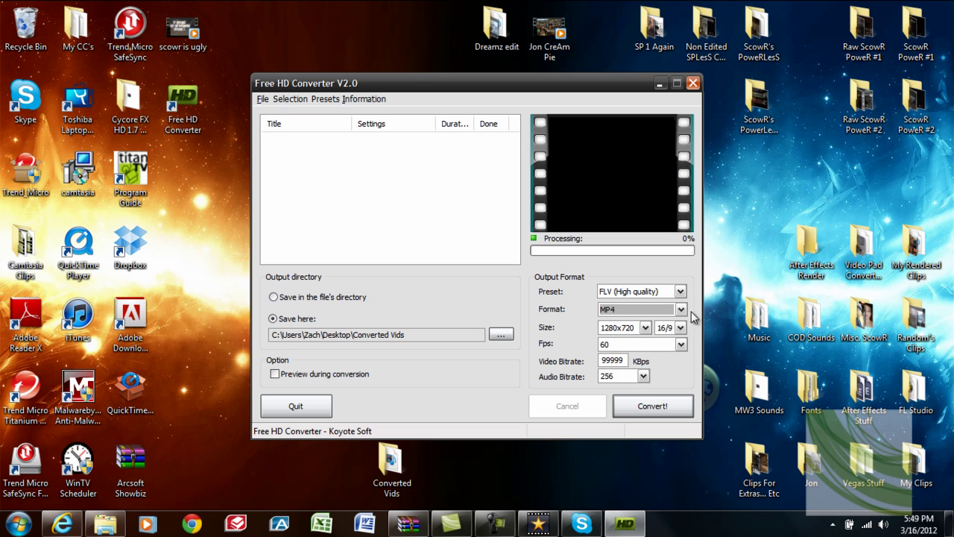
Step: Minimize the converter and examine the detailed video, audio and file properties of the converted clip in the Converted Vids folder
left_click(660, 84)
double_click(396, 459)
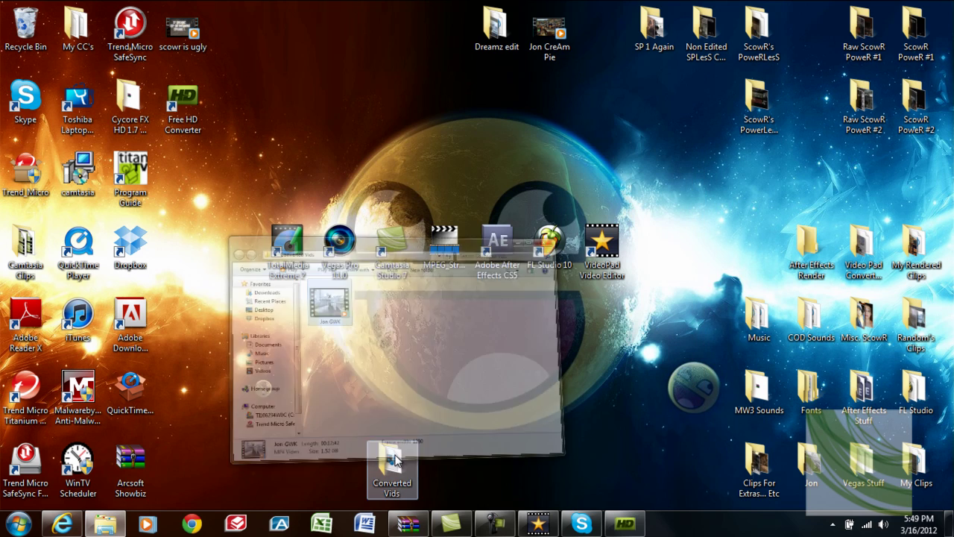
left_click(479, 207)
right_click(497, 183)
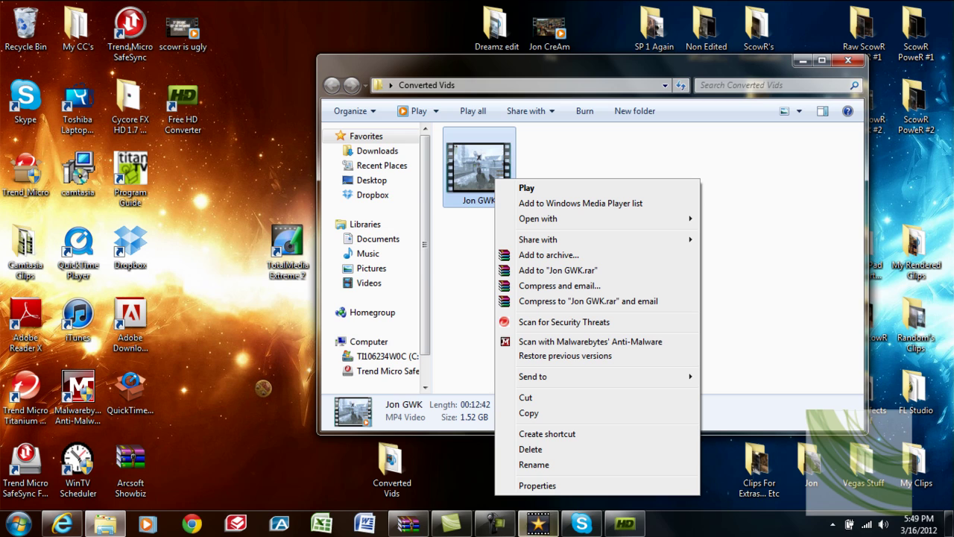
left_click(558, 486)
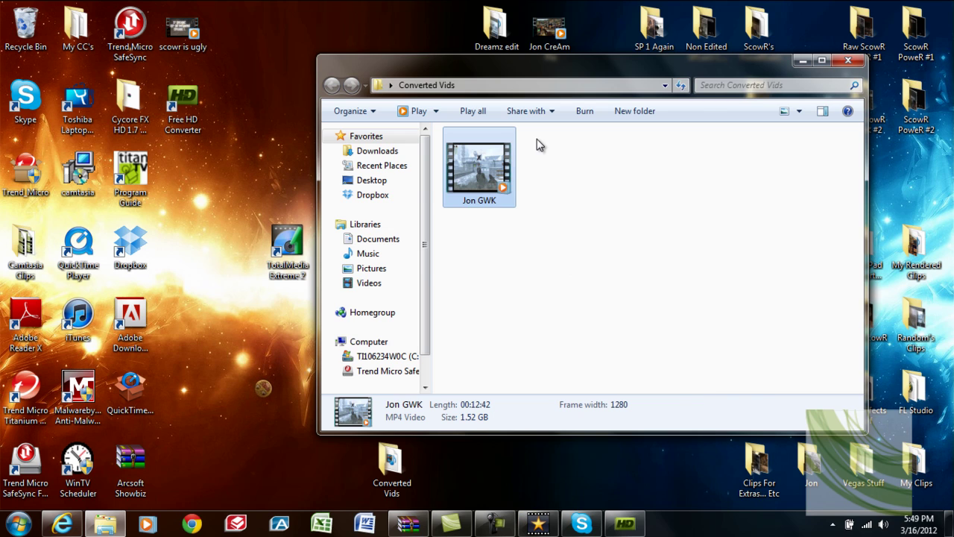
left_click(590, 181)
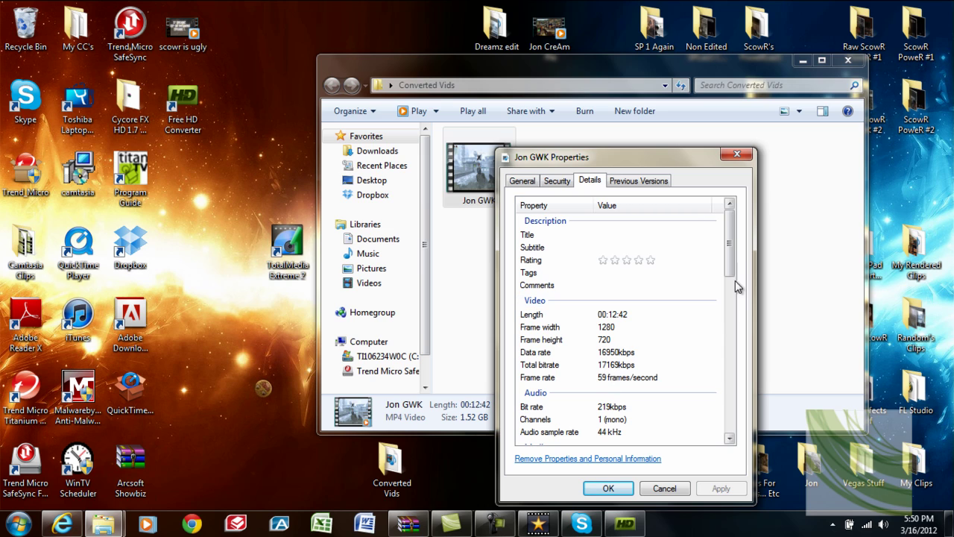
left_click_drag(733, 266, 729, 409)
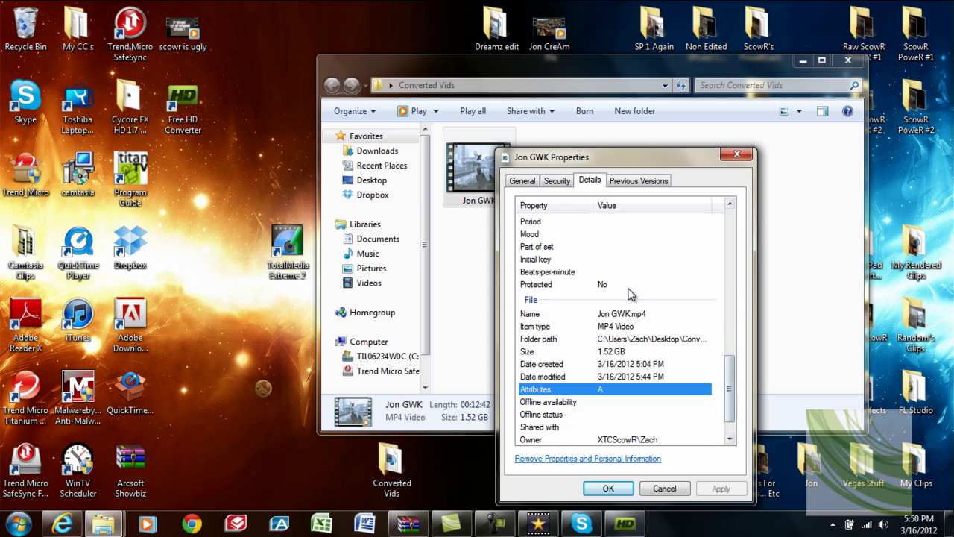
left_click(738, 153)
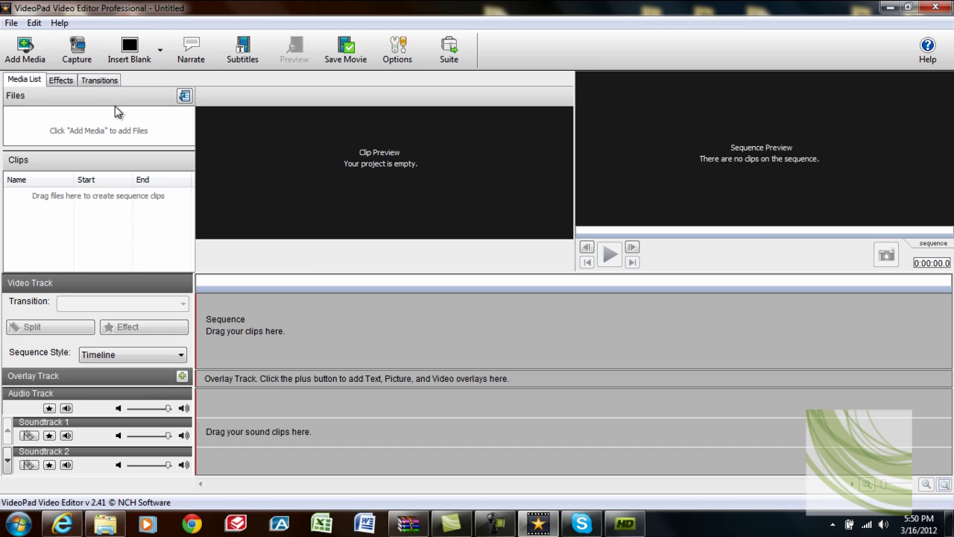
Step: Add the converted MP4 clip from the desktop's Converted Vids folder with all file types shown, and place it on the video track
left_click(23, 50)
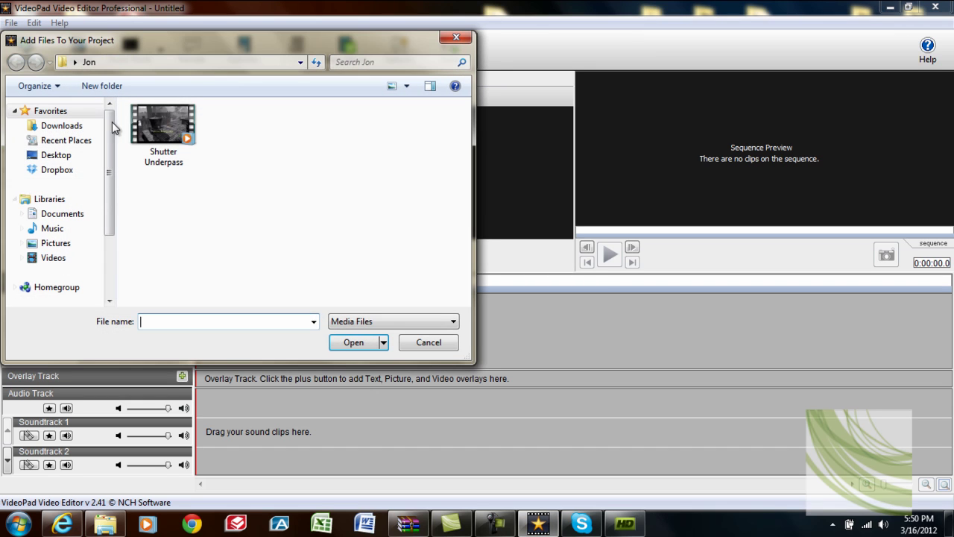
left_click(359, 321)
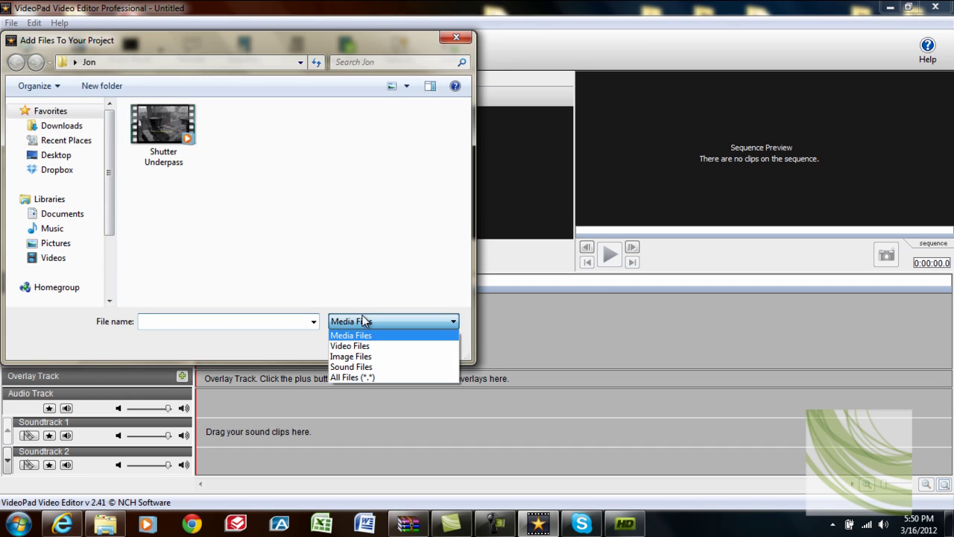
left_click(365, 378)
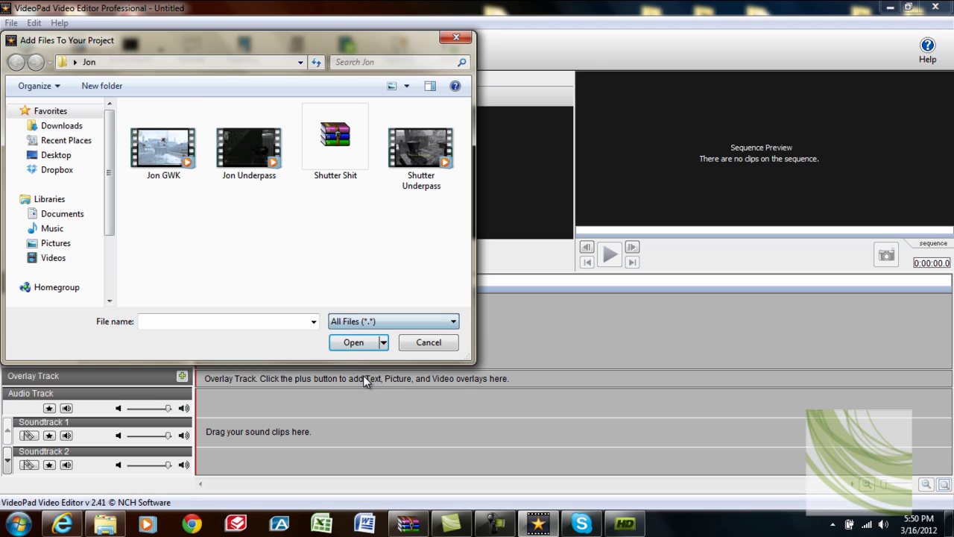
left_click(78, 155)
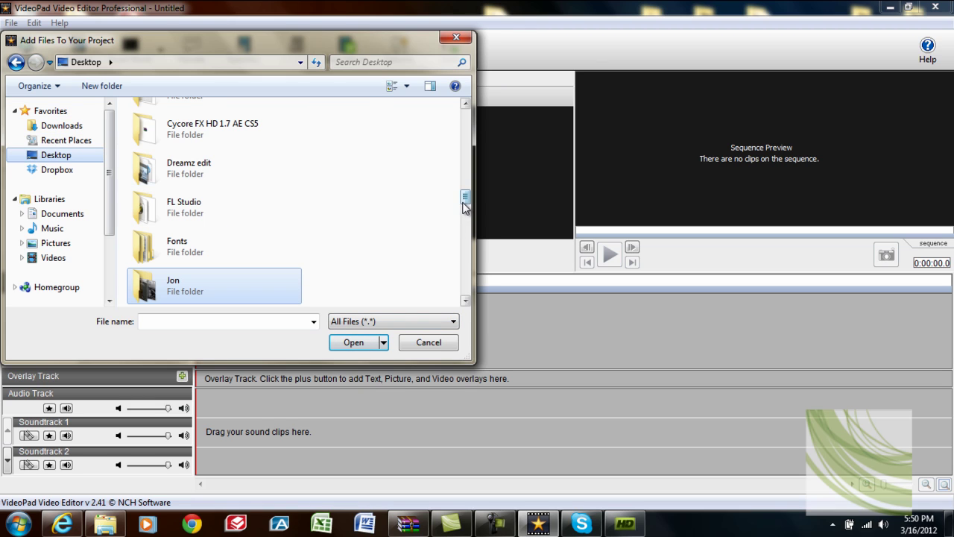
scroll(465, 207, "up", 3)
double_click(253, 216)
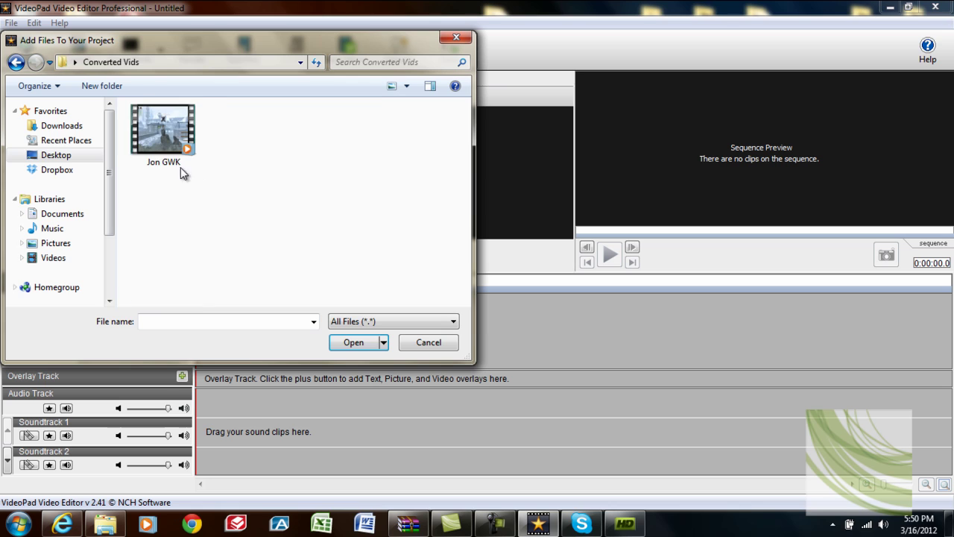
double_click(146, 143)
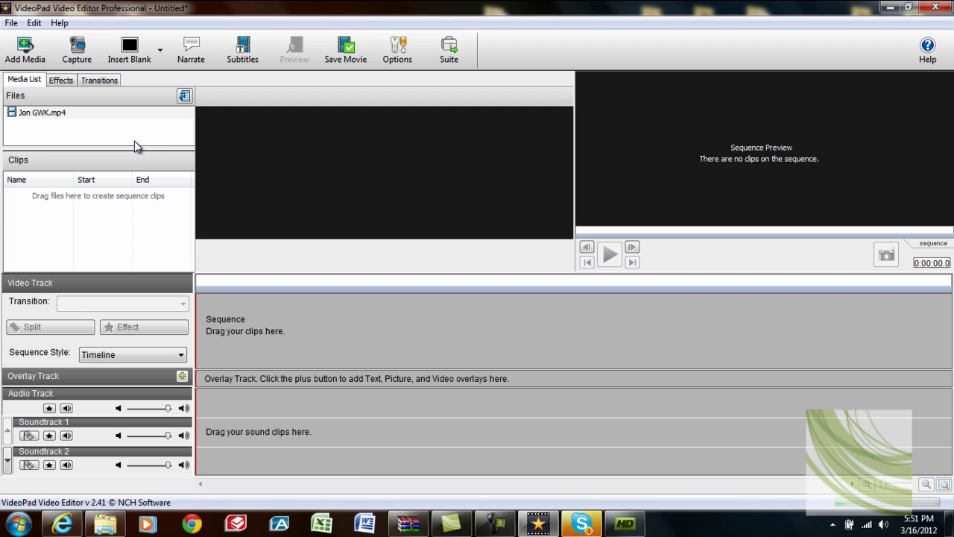
left_click_drag(45, 114, 264, 312)
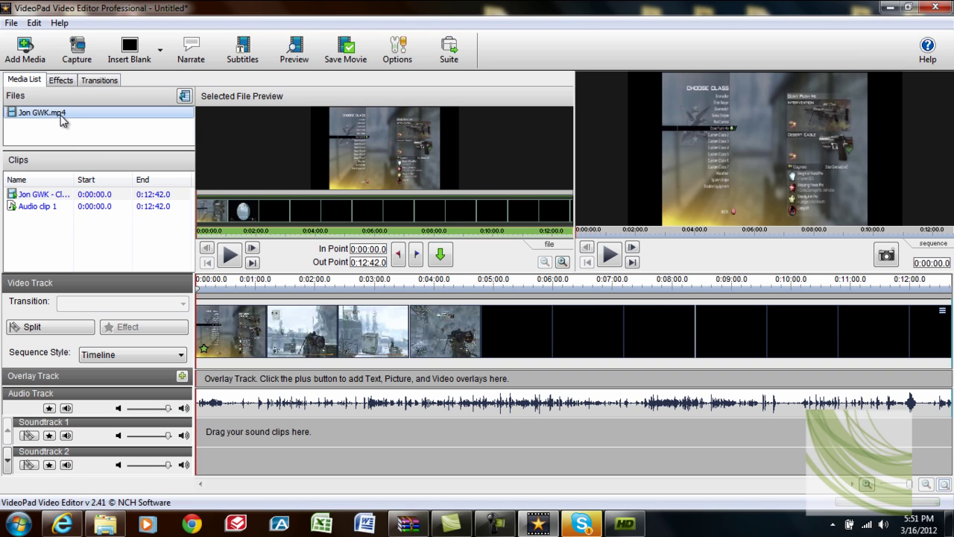
Step: Remove the clip from the VideoPad project and try to delete its MP4 file from the Converted Vids folder
key("Delete")
key("Return")
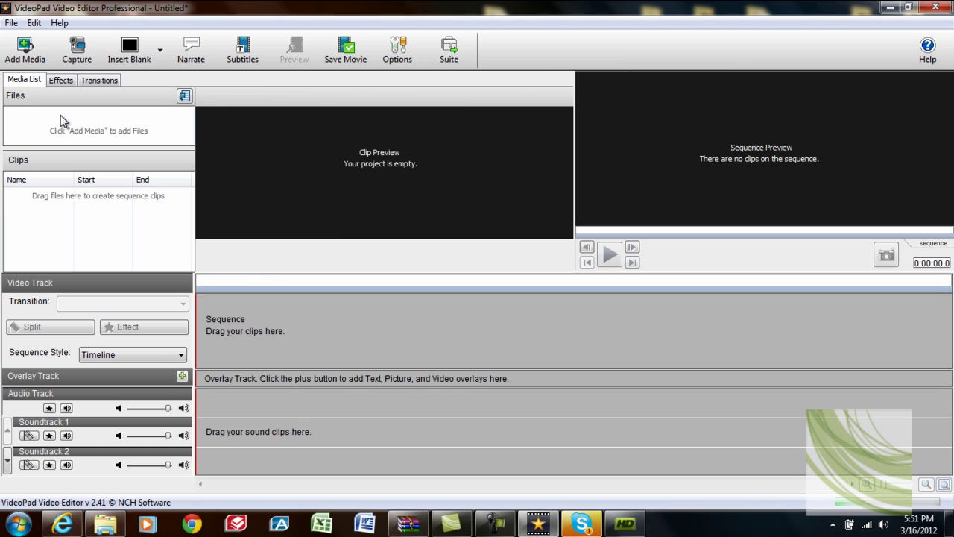
left_click(890, 6)
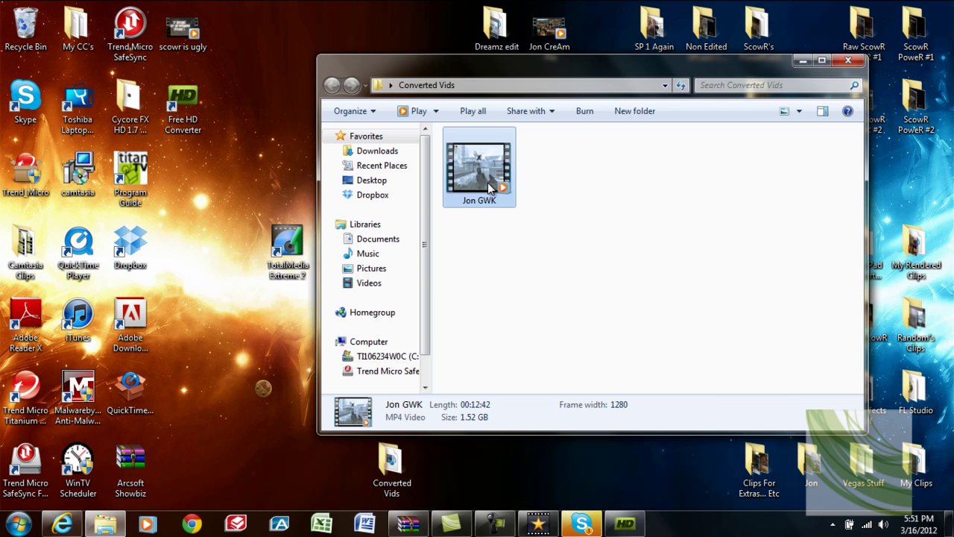
key("Delete")
key("Return")
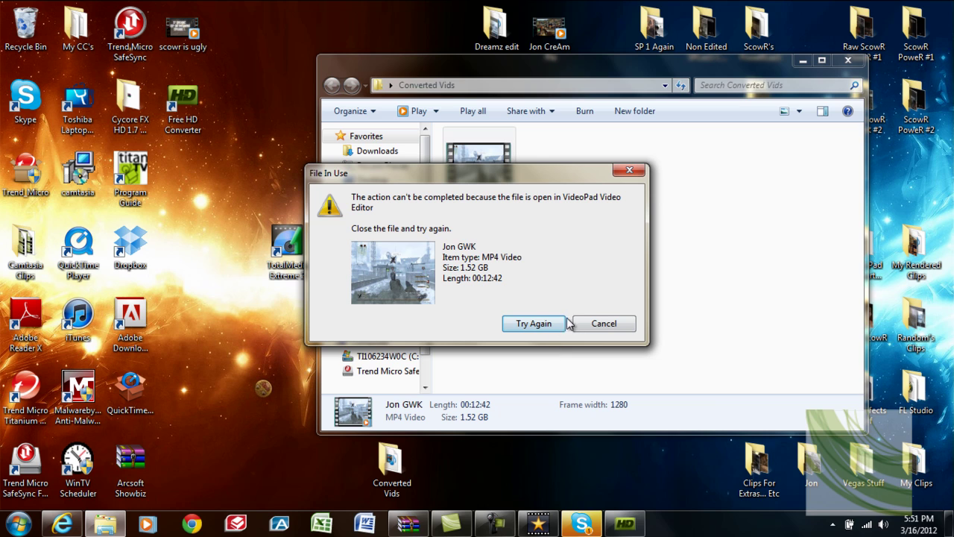
left_click(603, 323)
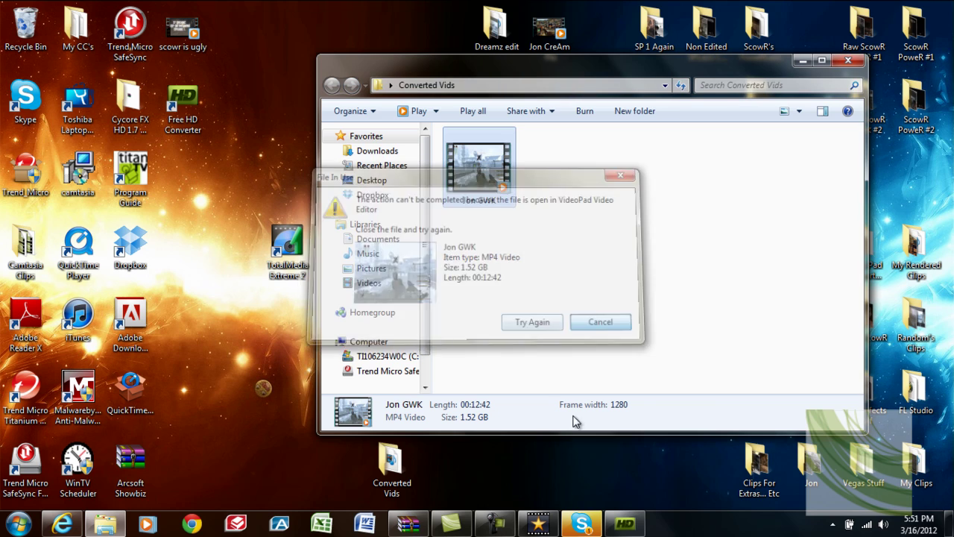
Step: Return to VideoPad and start a new project, discarding the changes to the current one
left_click(538, 523)
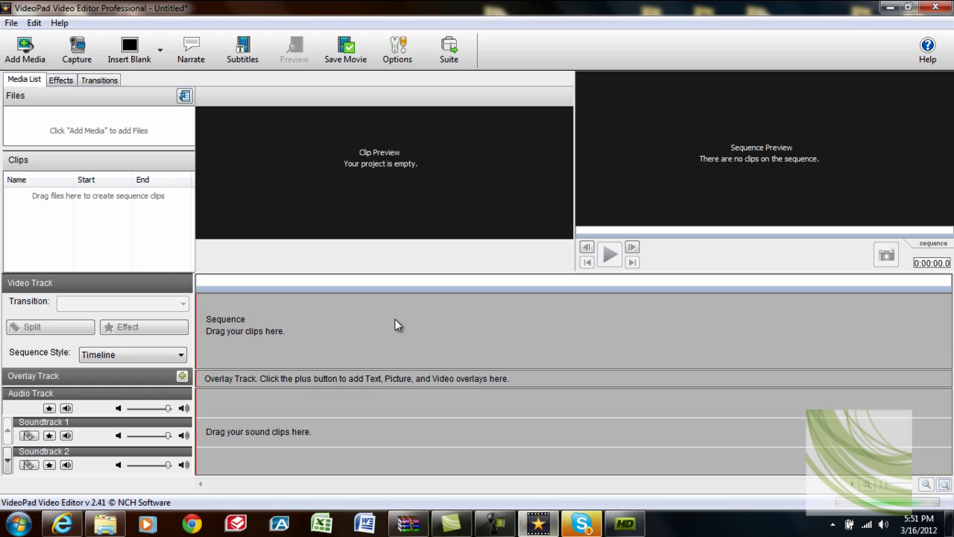
left_click(11, 22)
left_click(33, 39)
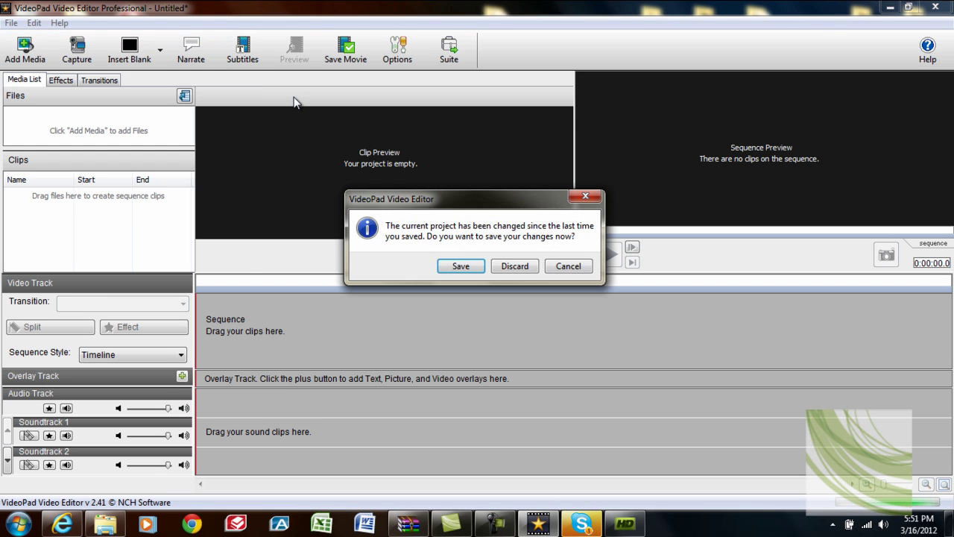
left_click(514, 266)
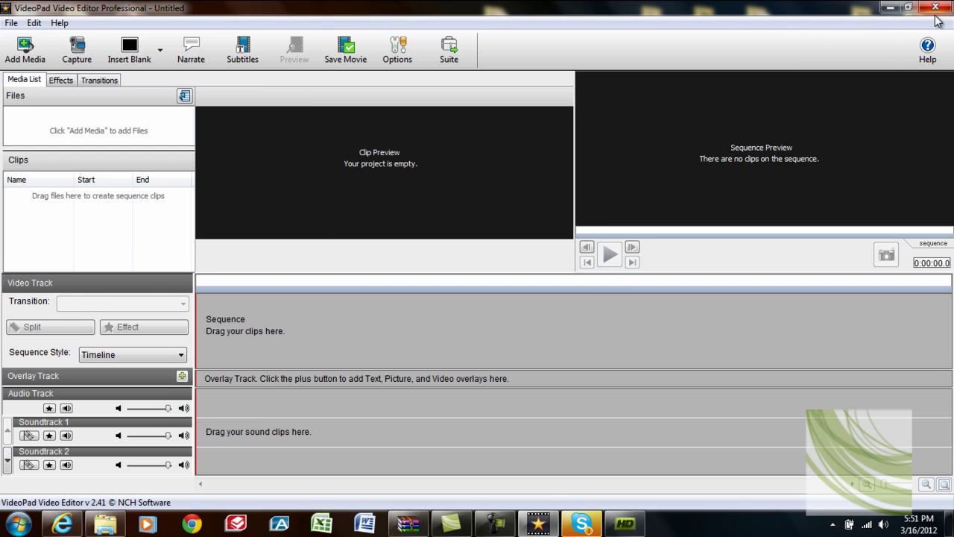
Step: Minimize VideoPad, move the converted MP4 file in Converted Vids to the Recycle Bin, and minimize the folder
left_click(890, 7)
key("Delete")
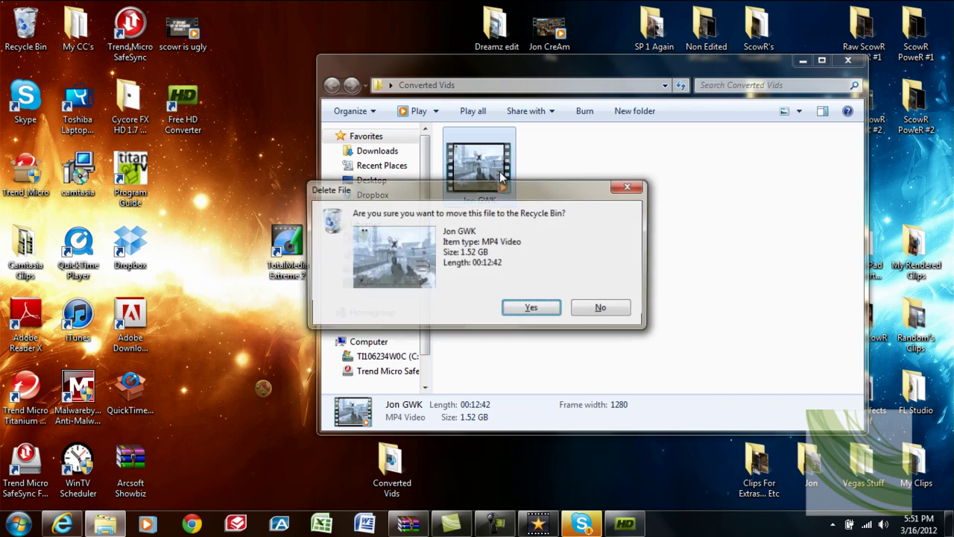
key("Return")
left_click(797, 64)
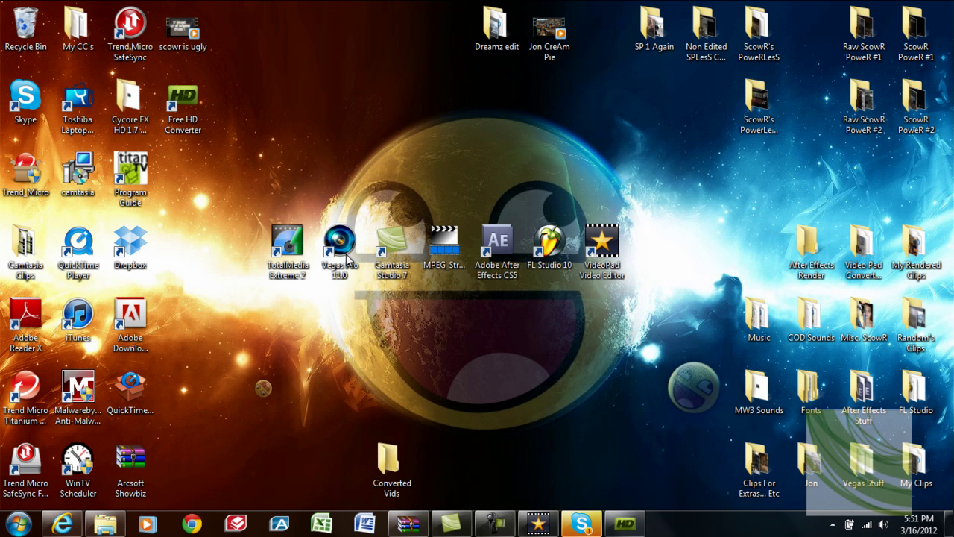
Step: Restore Free HD Converter, review its preset, format, aspect ratio, video bitrate and audio bitrate settings, and minimize it again
left_click(624, 523)
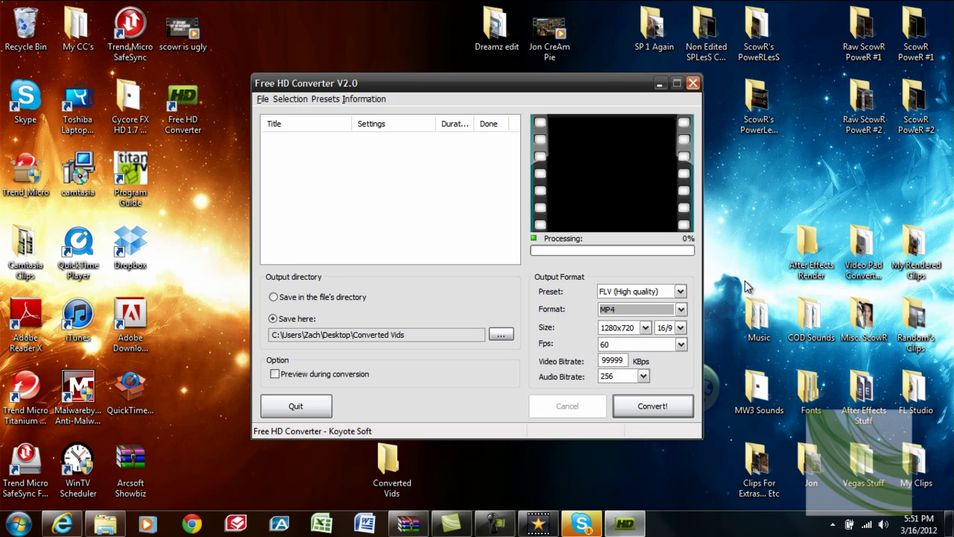
left_click(680, 309)
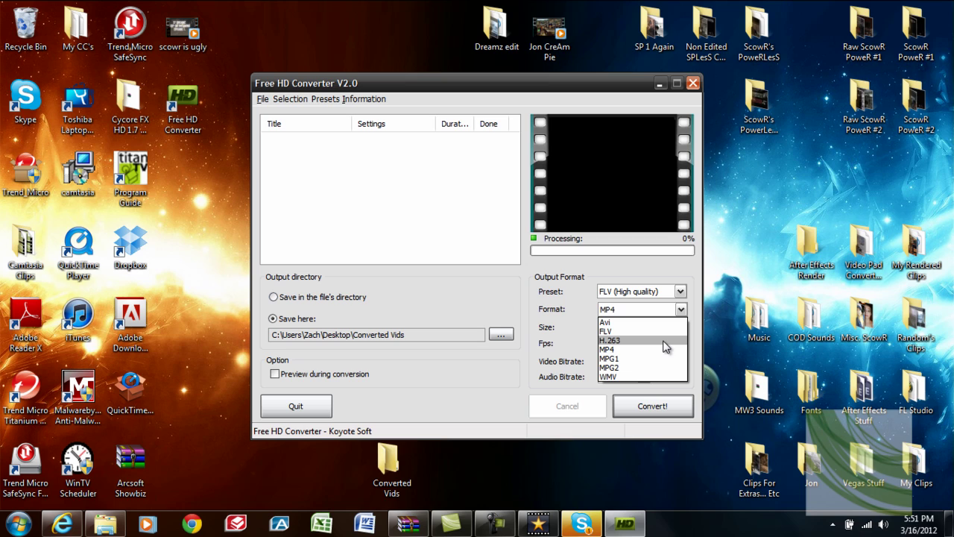
left_click(722, 319)
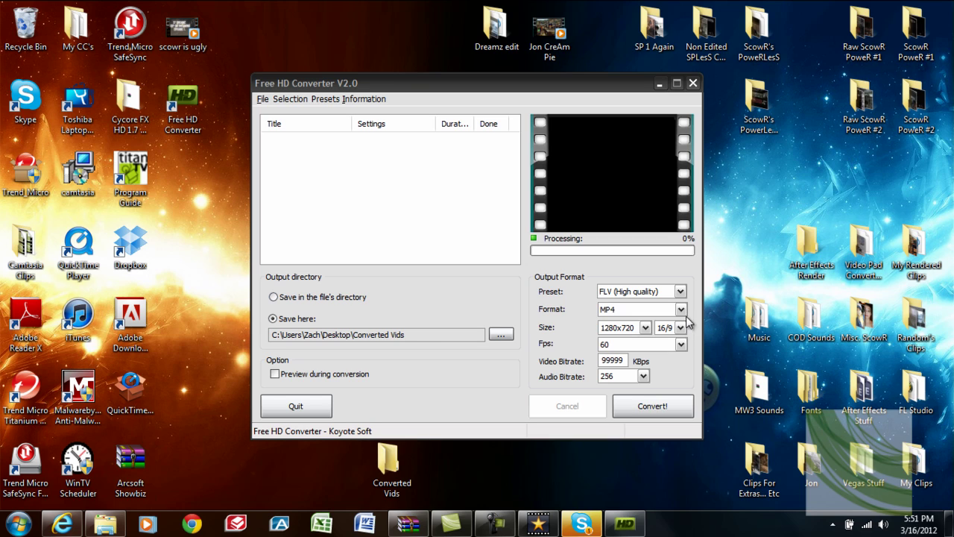
left_click(679, 292)
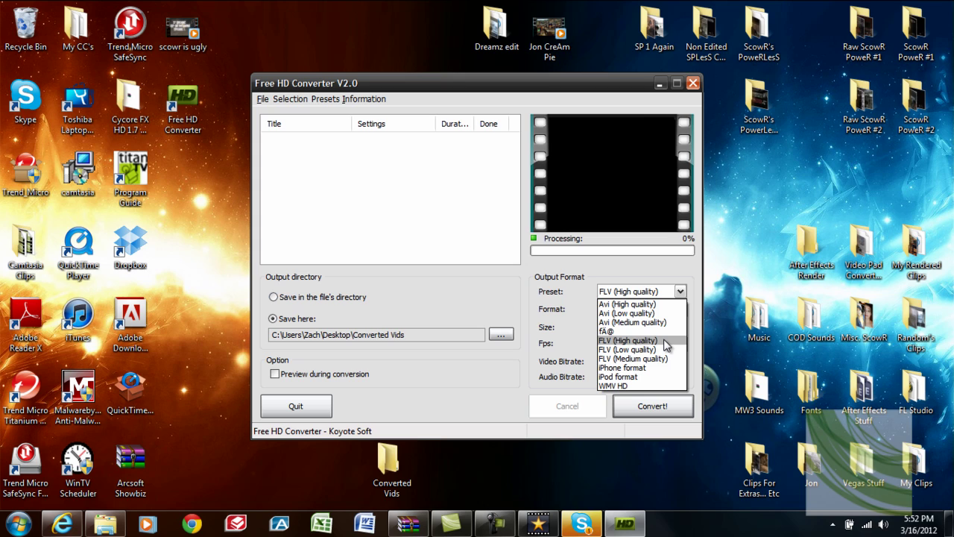
left_click(681, 293)
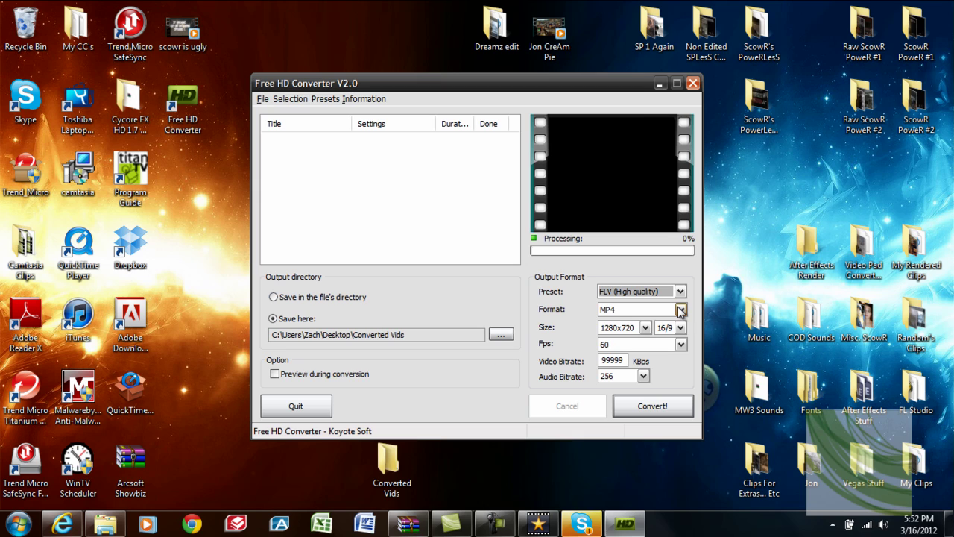
left_click(679, 328)
left_click(679, 331)
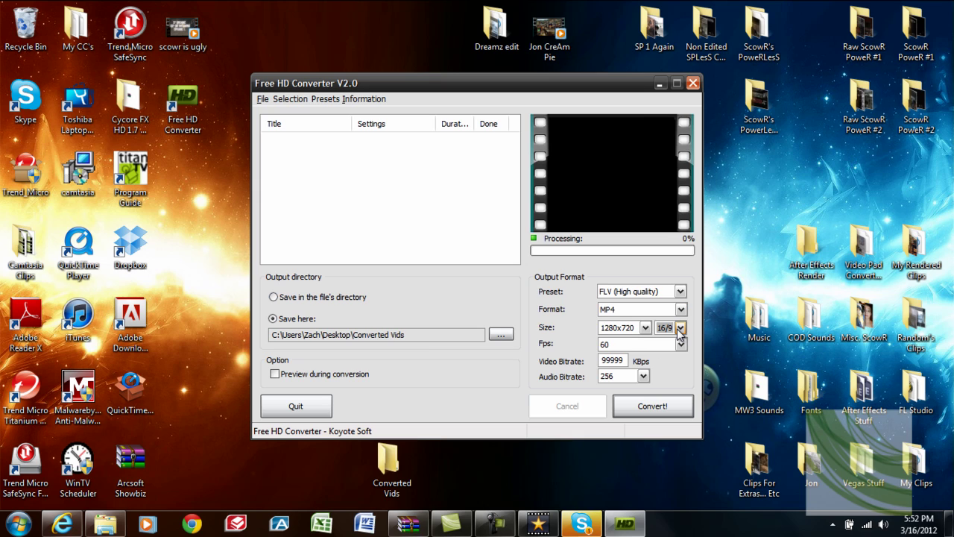
left_click(626, 360)
left_click_drag(625, 358, 607, 359)
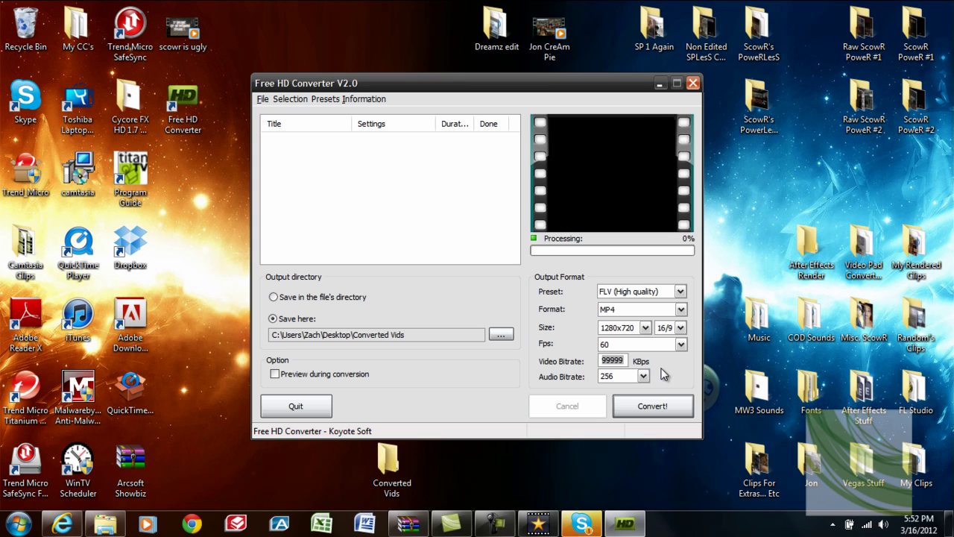
left_click(642, 375)
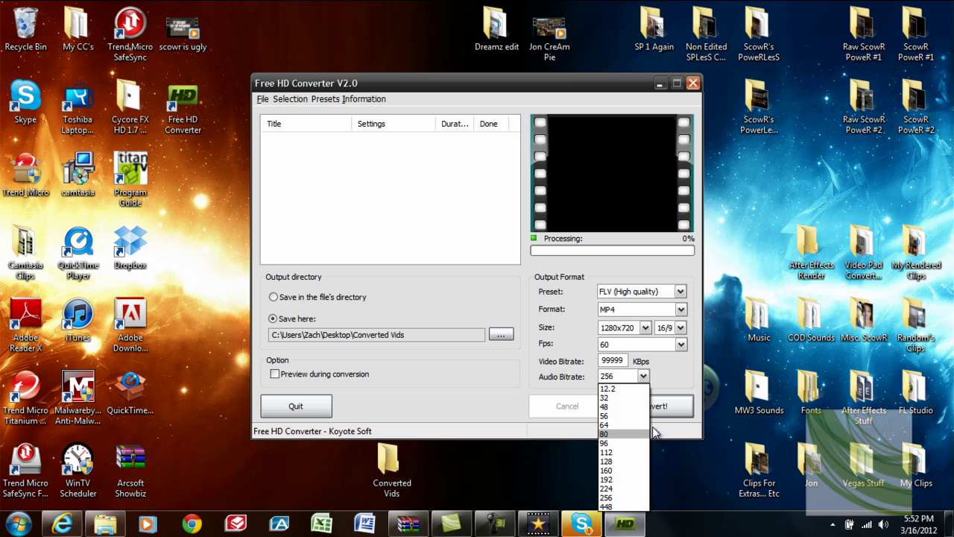
left_click(682, 374)
left_click(660, 84)
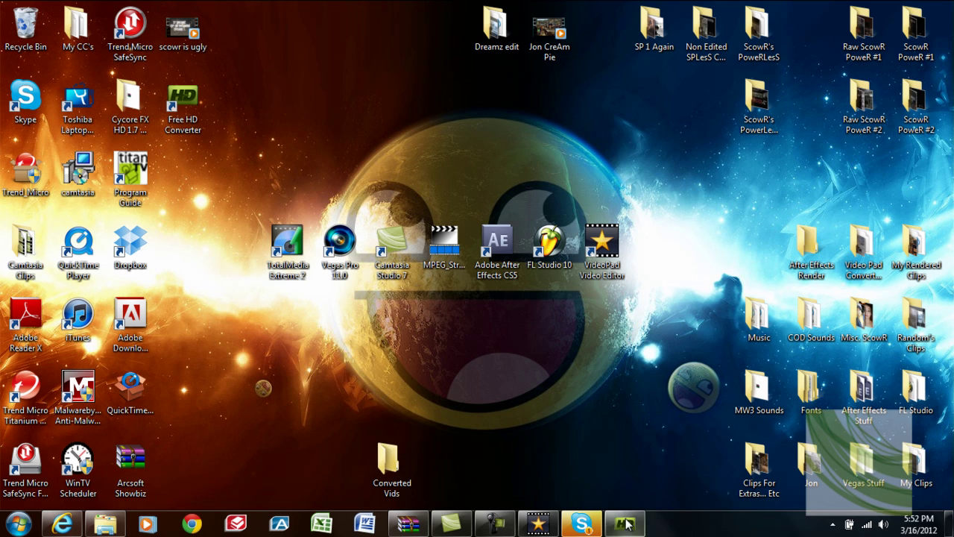
mouse_move(626, 524)
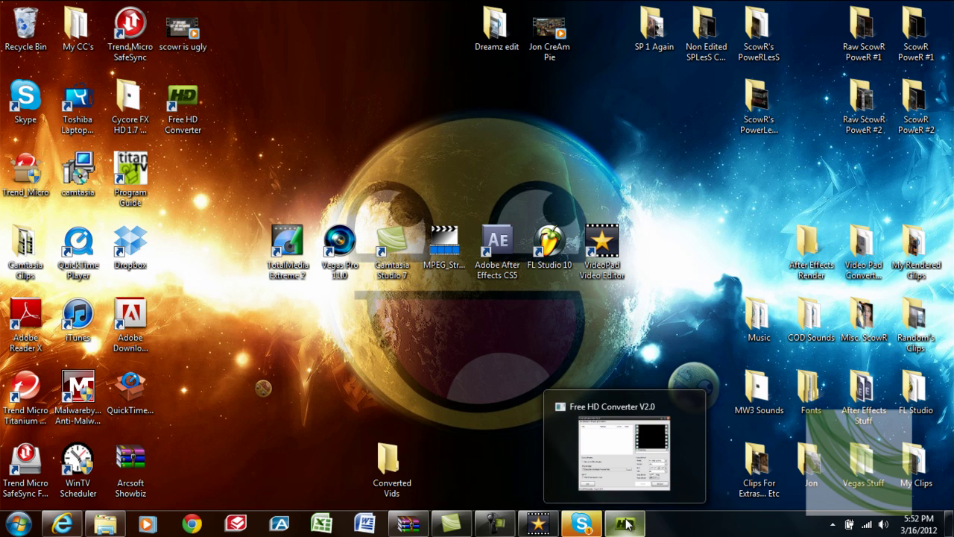
left_click(490, 523)
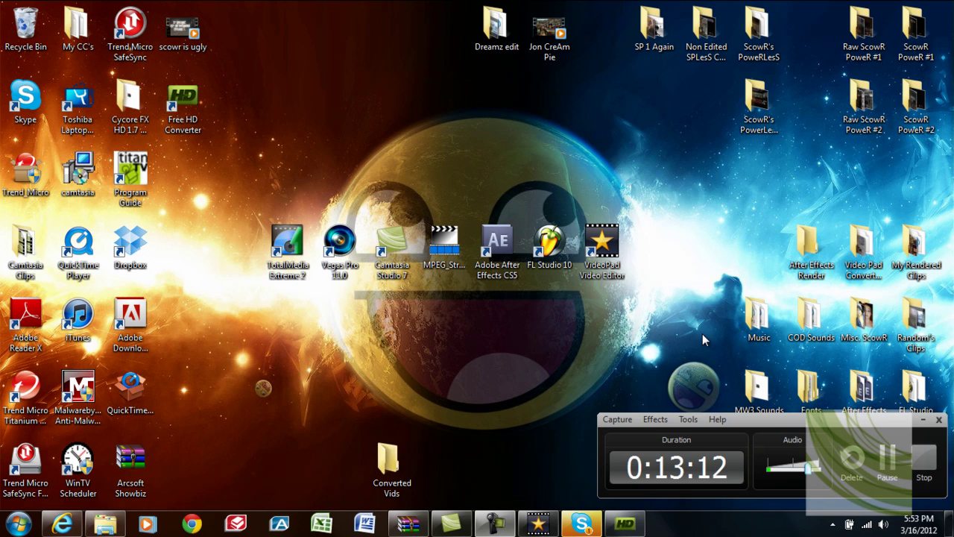
Step: Switch to Internet Explorer, open the comments in the YouTube inbox, and open the Video Pad full version video from the newest comment
left_click(62, 526)
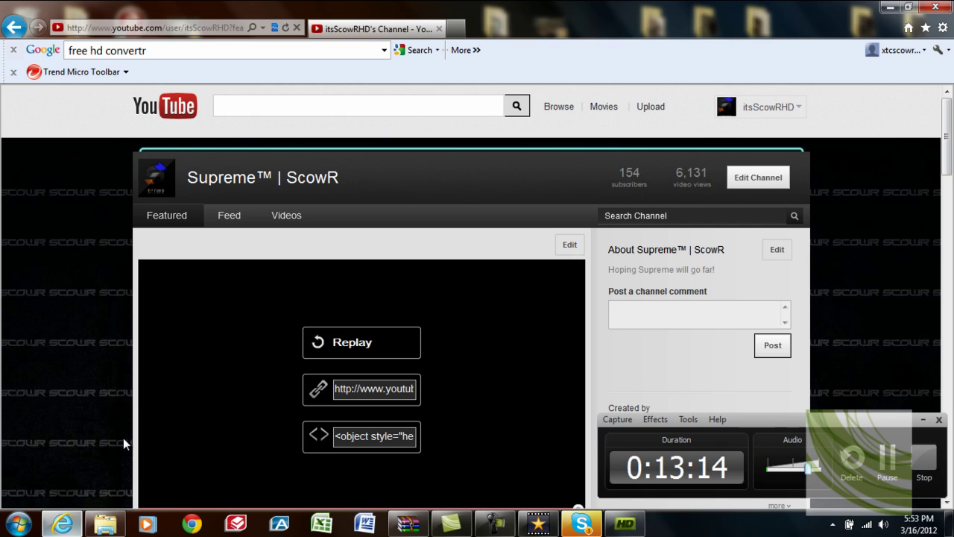
left_click(760, 118)
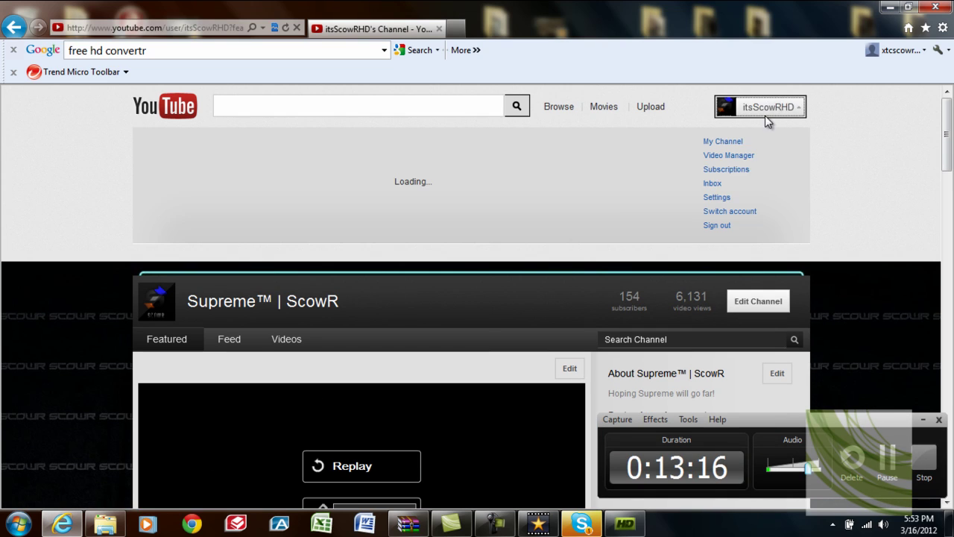
left_click(716, 185)
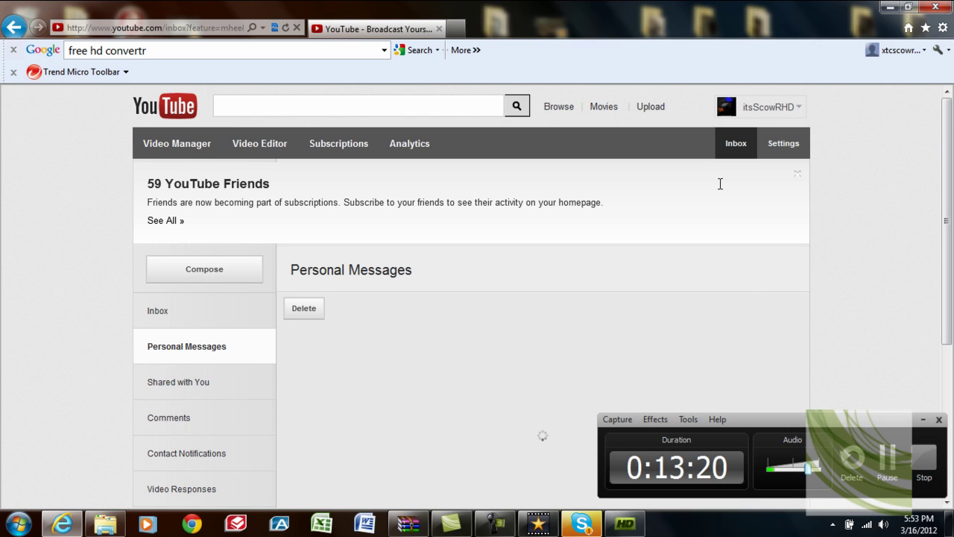
left_click(187, 419)
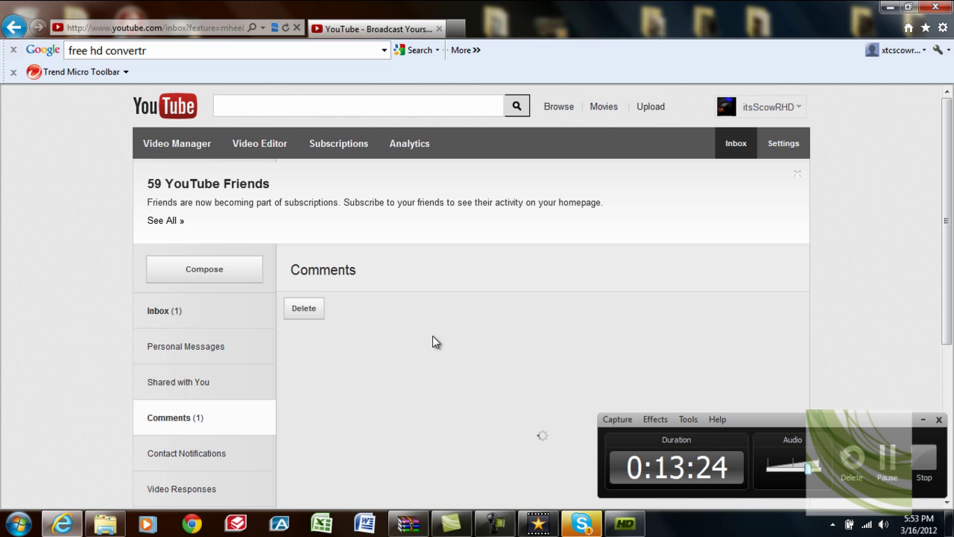
left_click(475, 363)
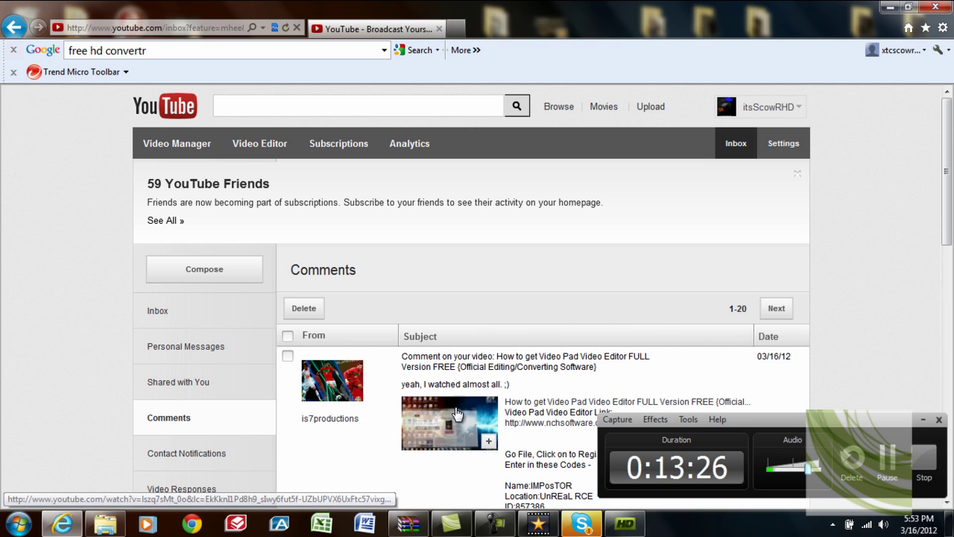
left_click(439, 436)
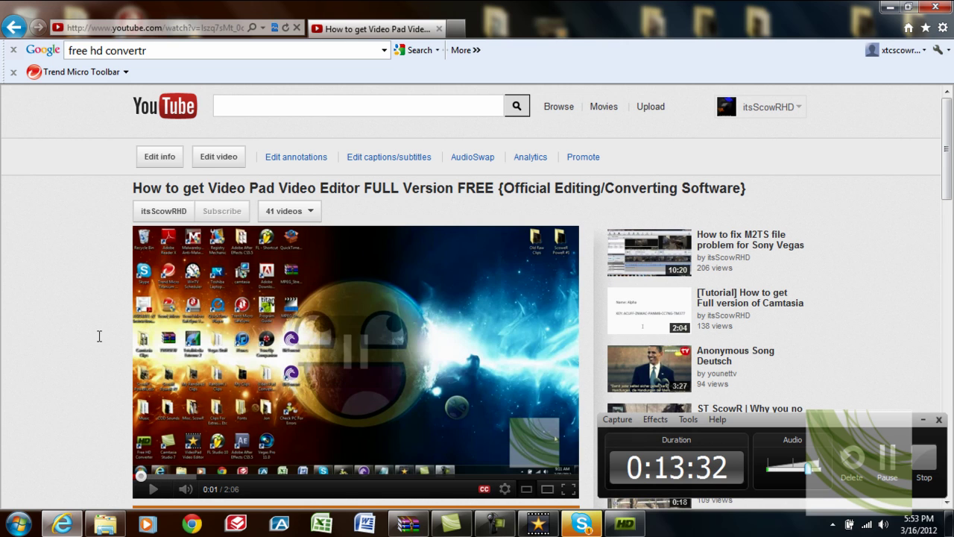
Step: Read the uploader comments and both pages of viewer comments below the video
scroll(98, 335, "down", 3)
scroll(98, 336, "down", 5)
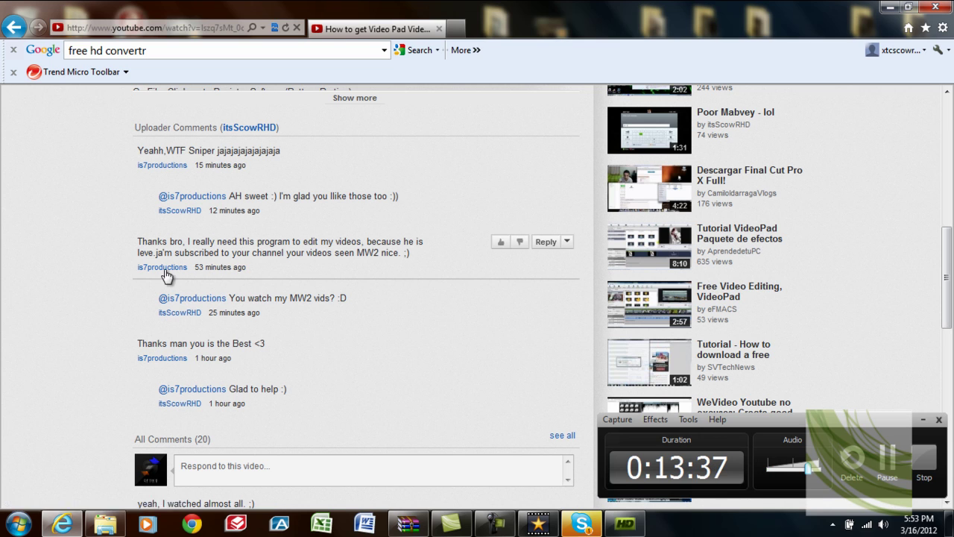
scroll(91, 334, "down", 2)
scroll(92, 334, "down", 3)
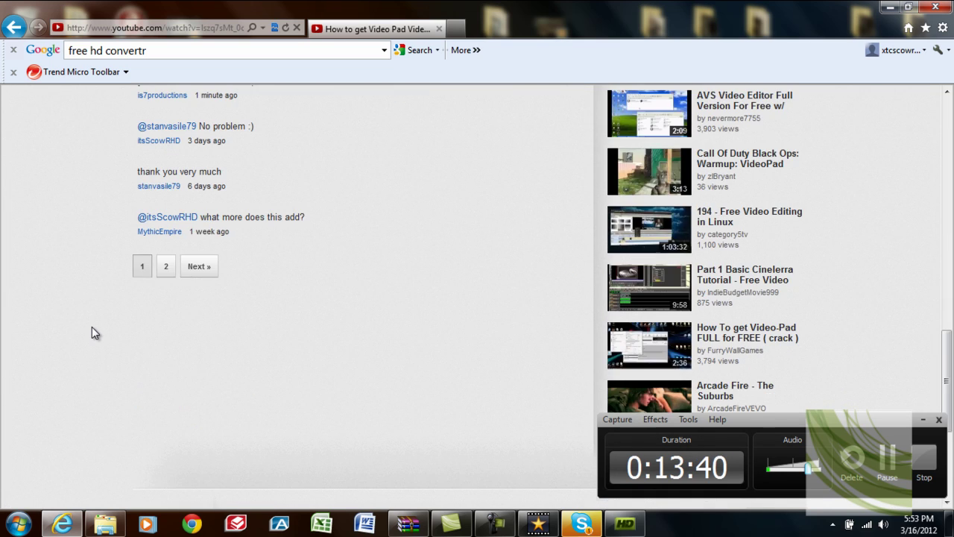
scroll(91, 333, "up", 1)
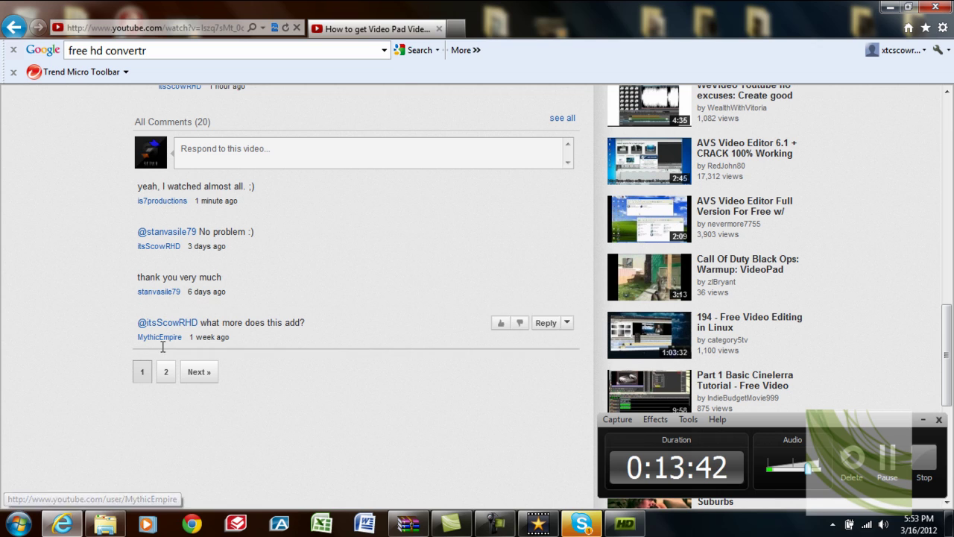
left_click(165, 371)
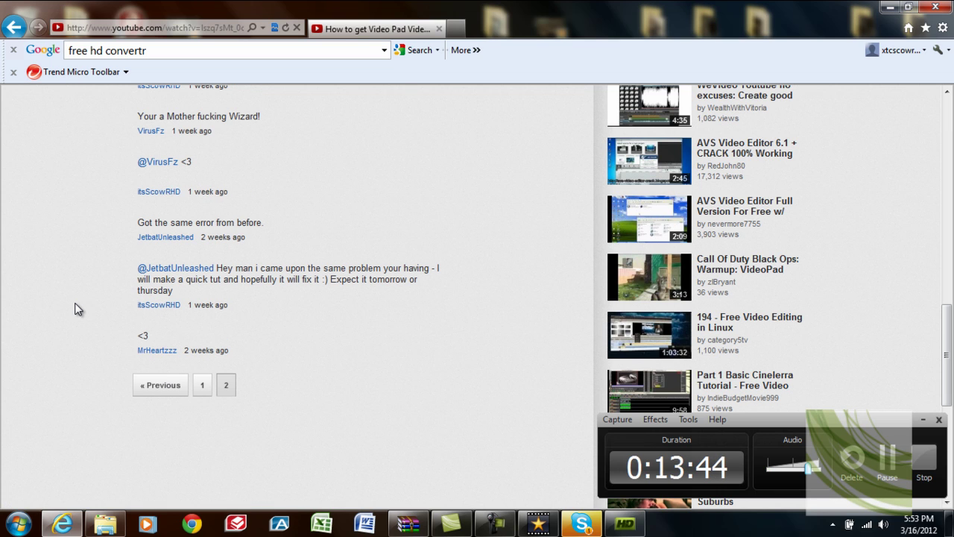
scroll(77, 309, "up", 1)
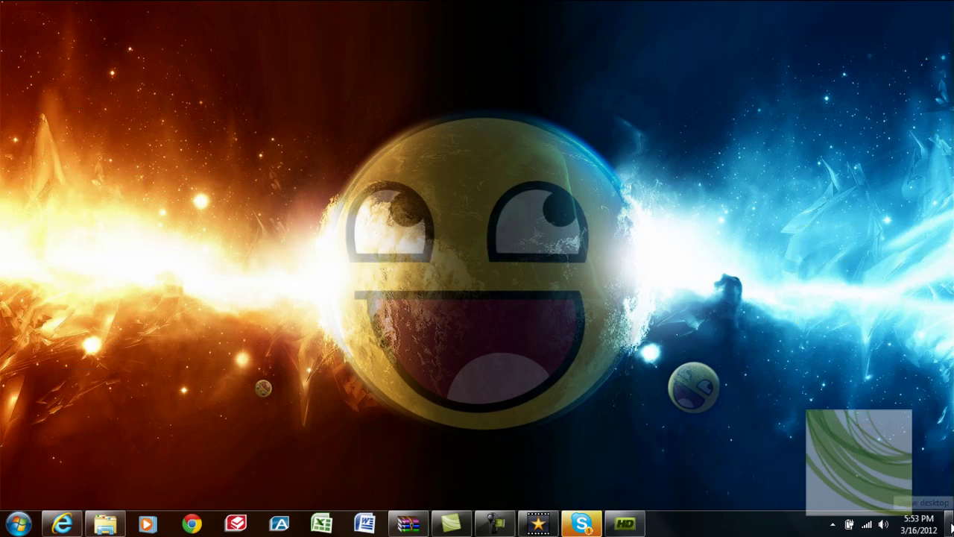
left_click(505, 524)
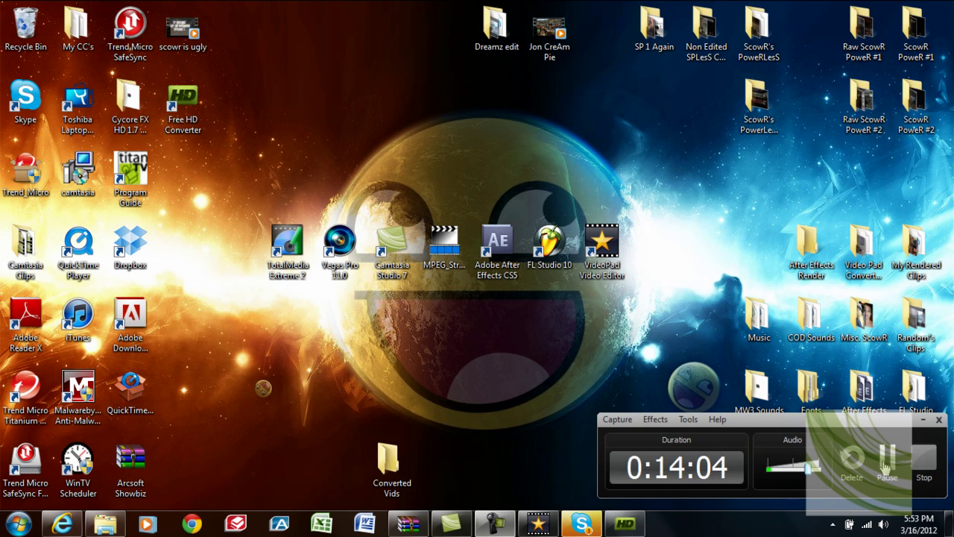